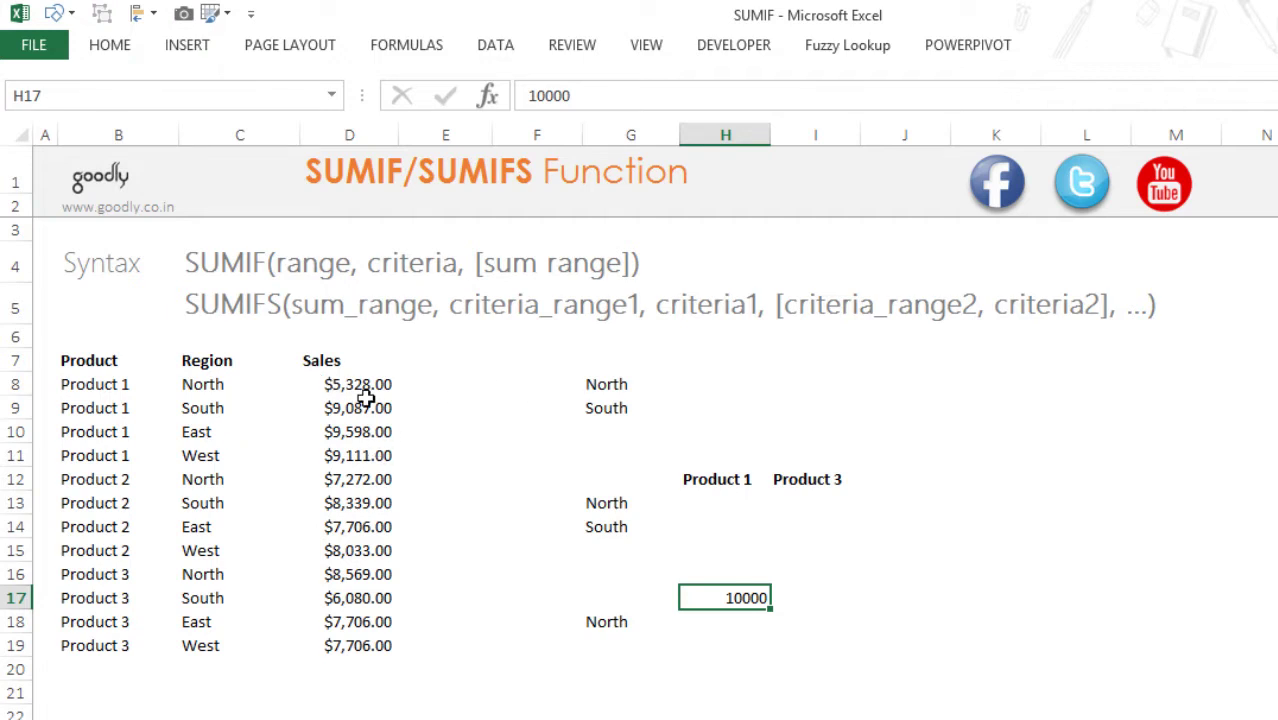
- Start a SUMIF in H8 over Region range C8:C19, using the North label in G8 as criterion
click(664, 389)
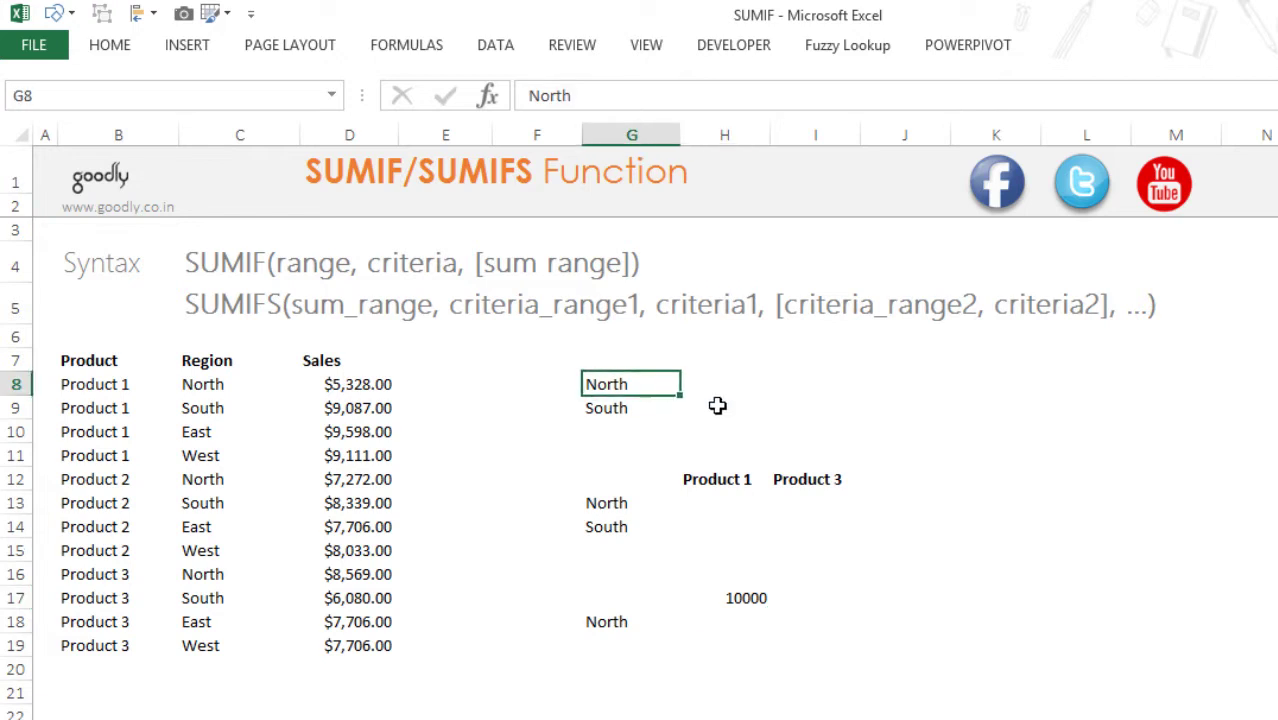
click(705, 391)
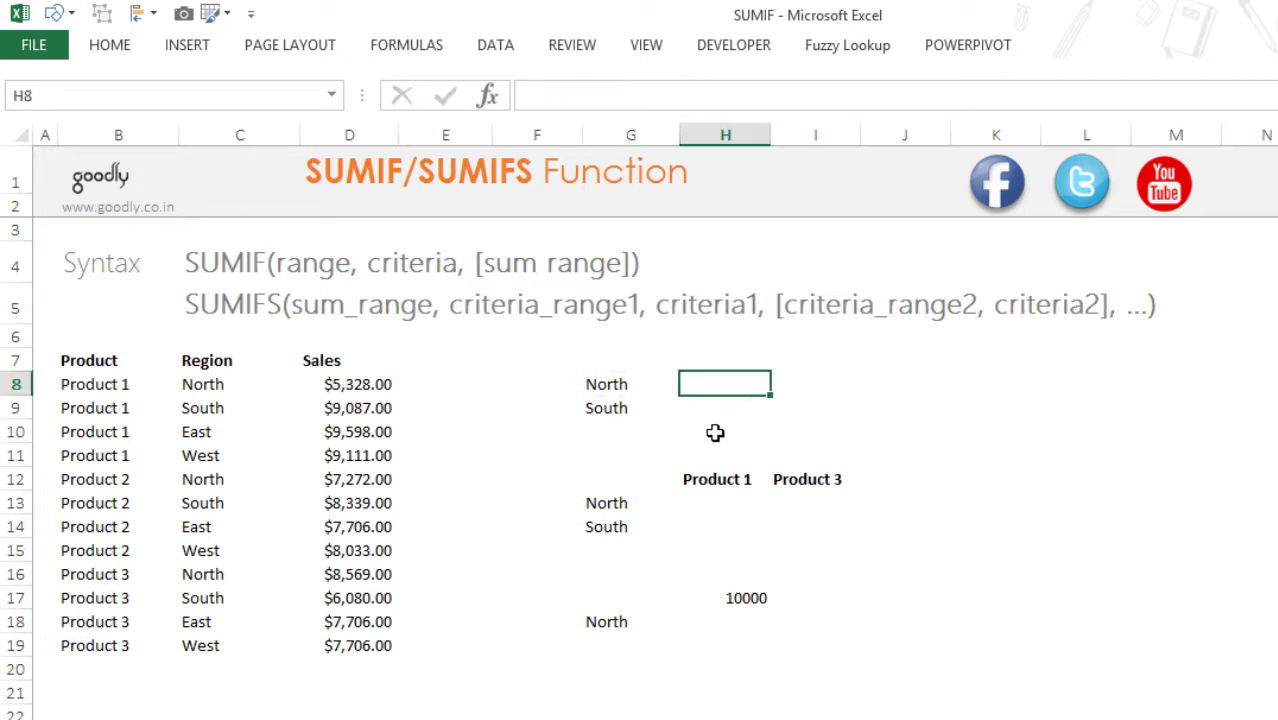
text(=sumif)
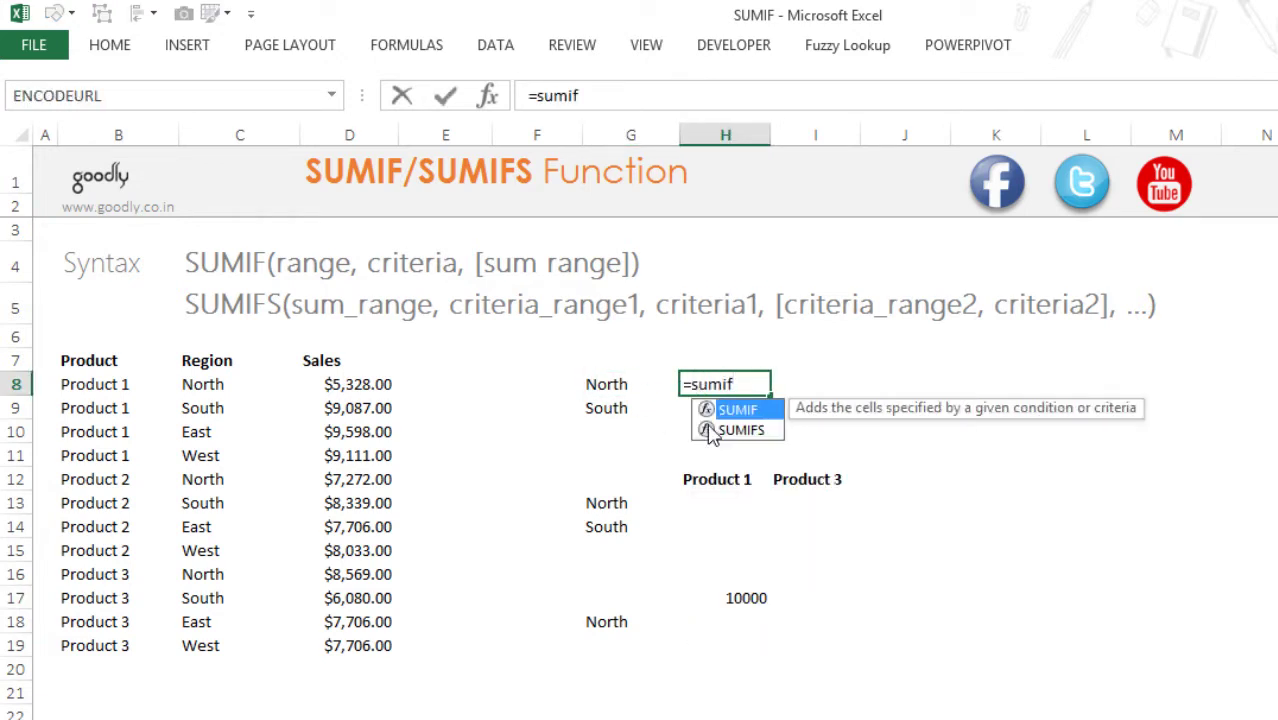
key(Tab)
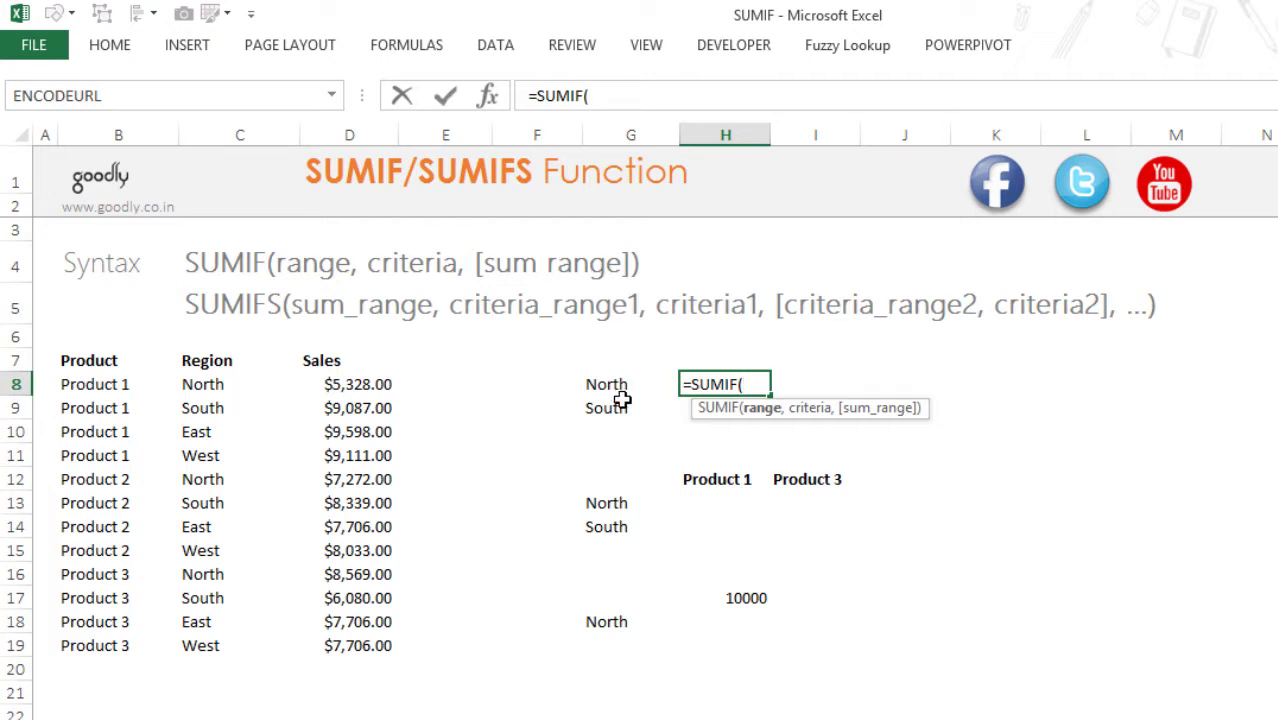
click(220, 388)
key(ctrl+shift+Down)
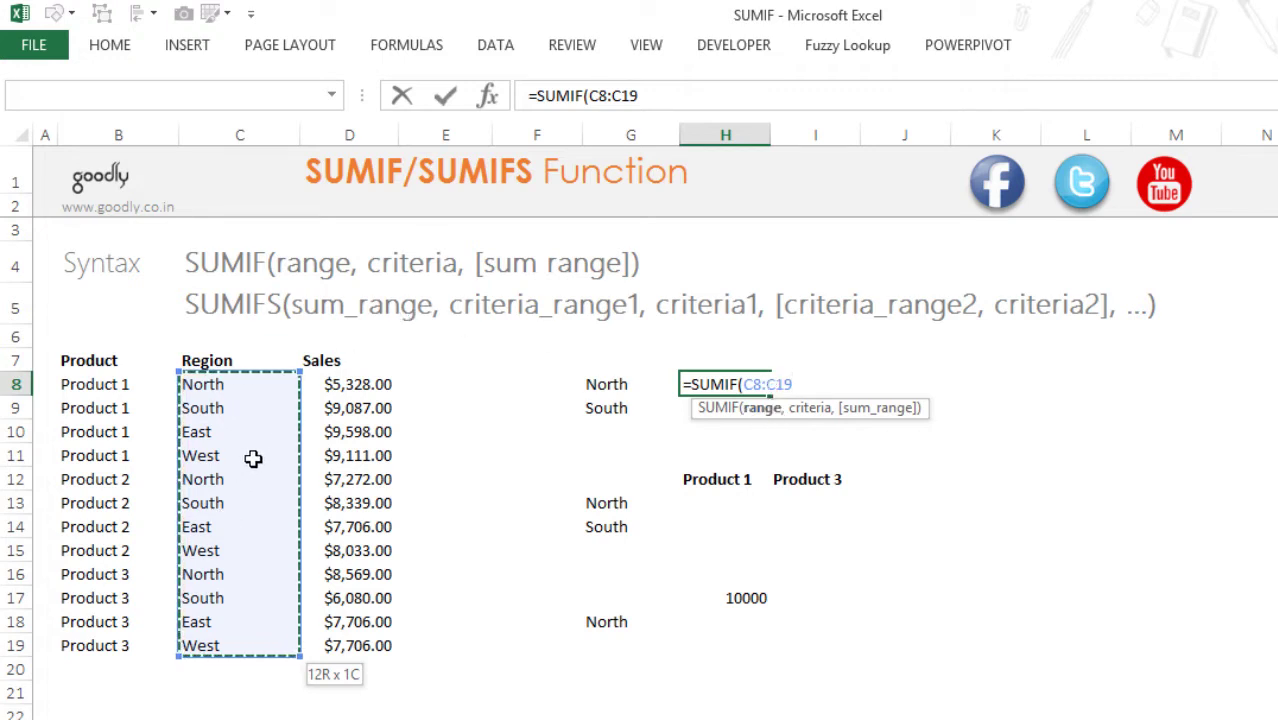
text(,)
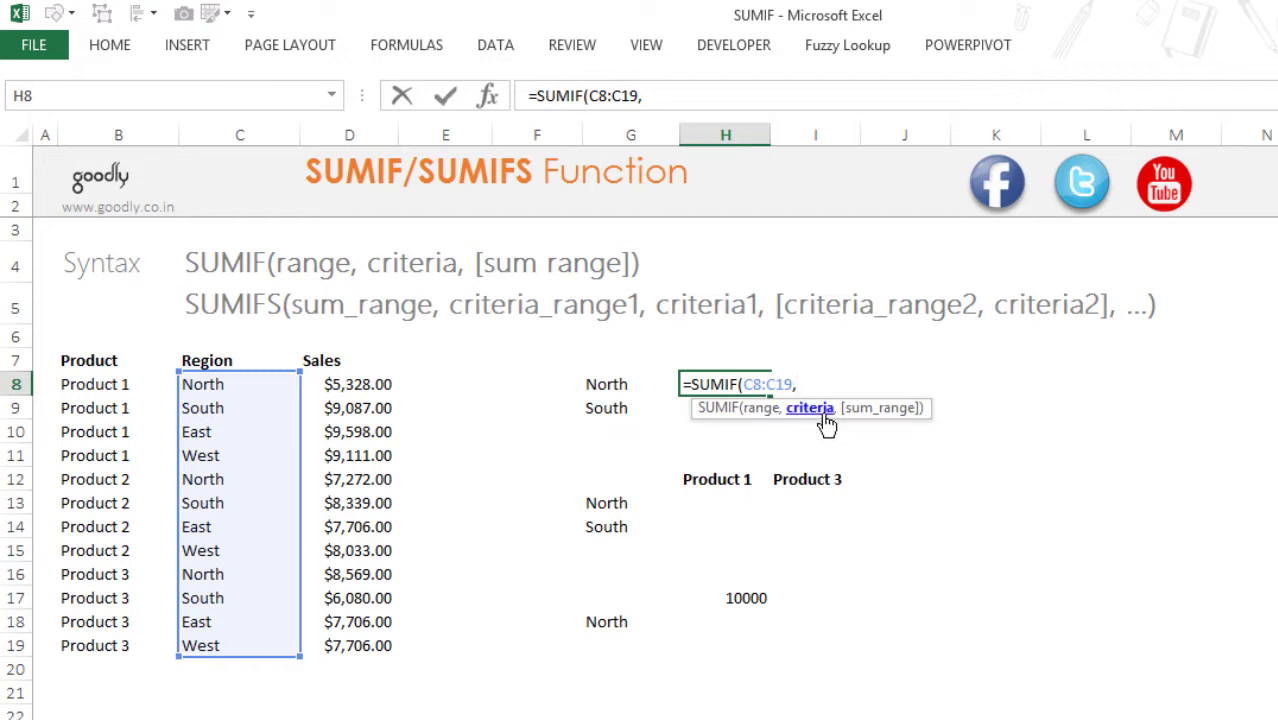
text("North)
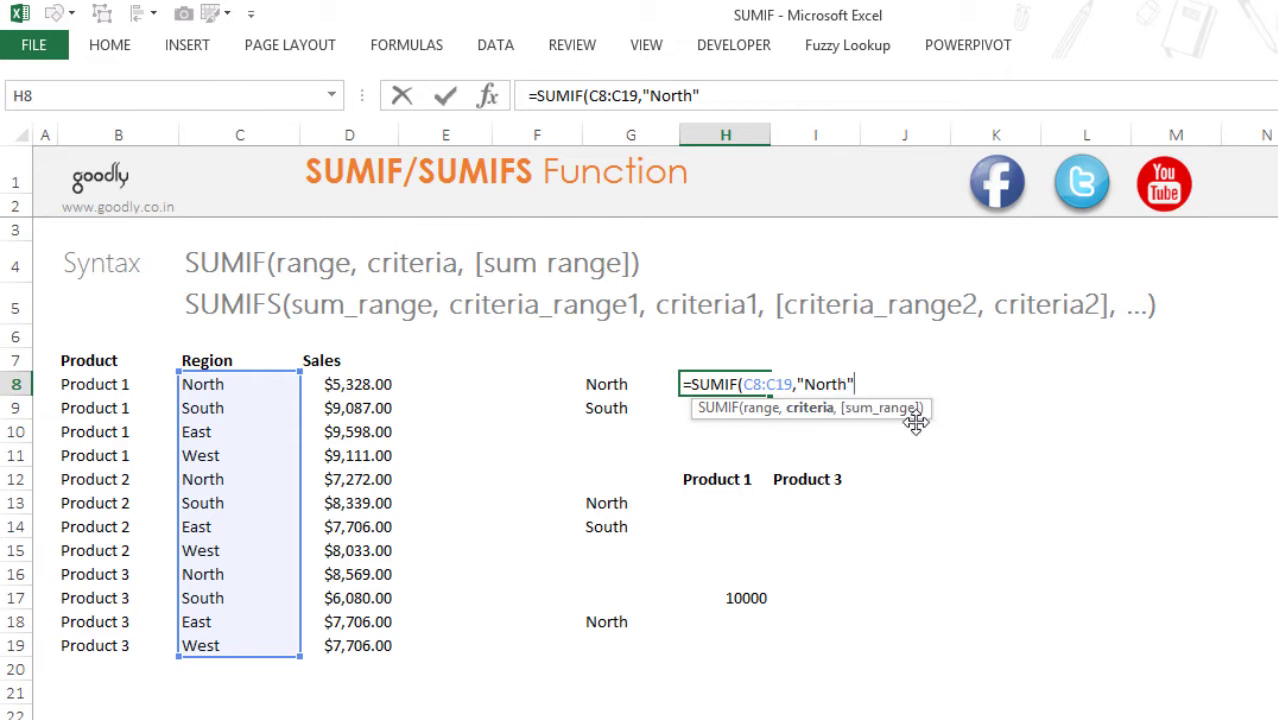
key(BackSpace)
key(BackSpace)
key(BackSpace)
key(BackSpace)
key(BackSpace)
key(BackSpace)
key(Left)
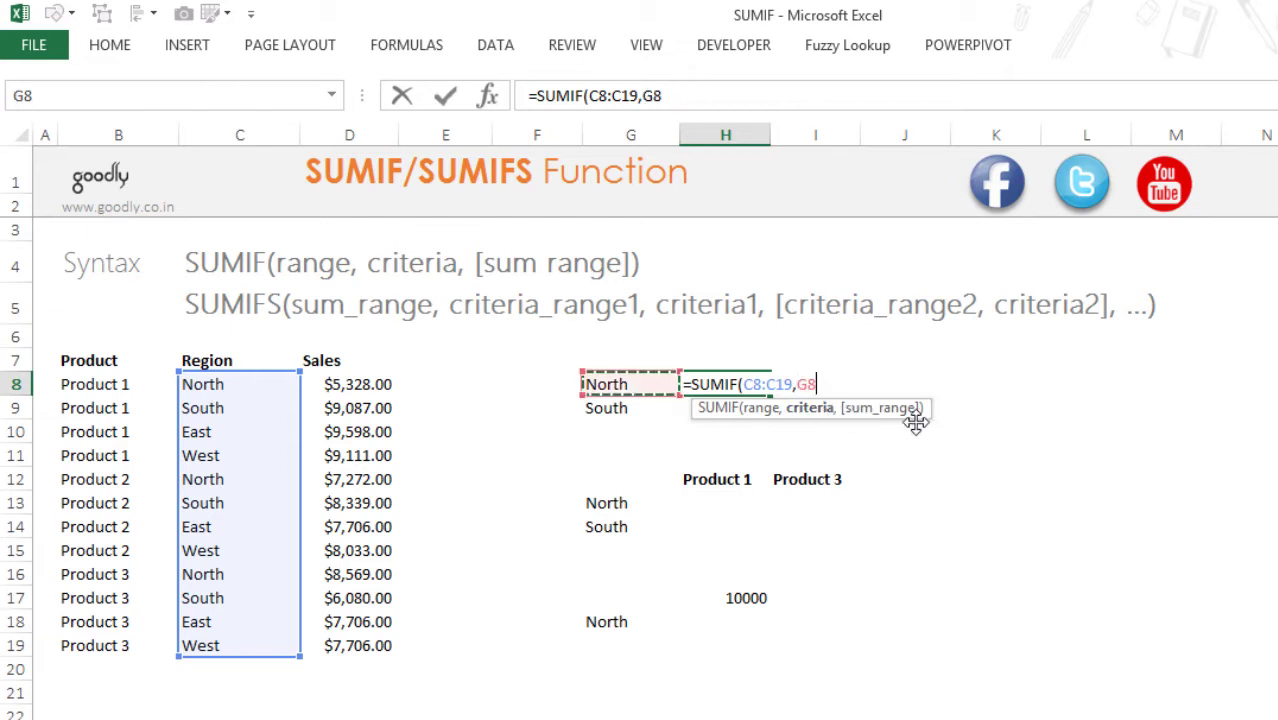
text(,)
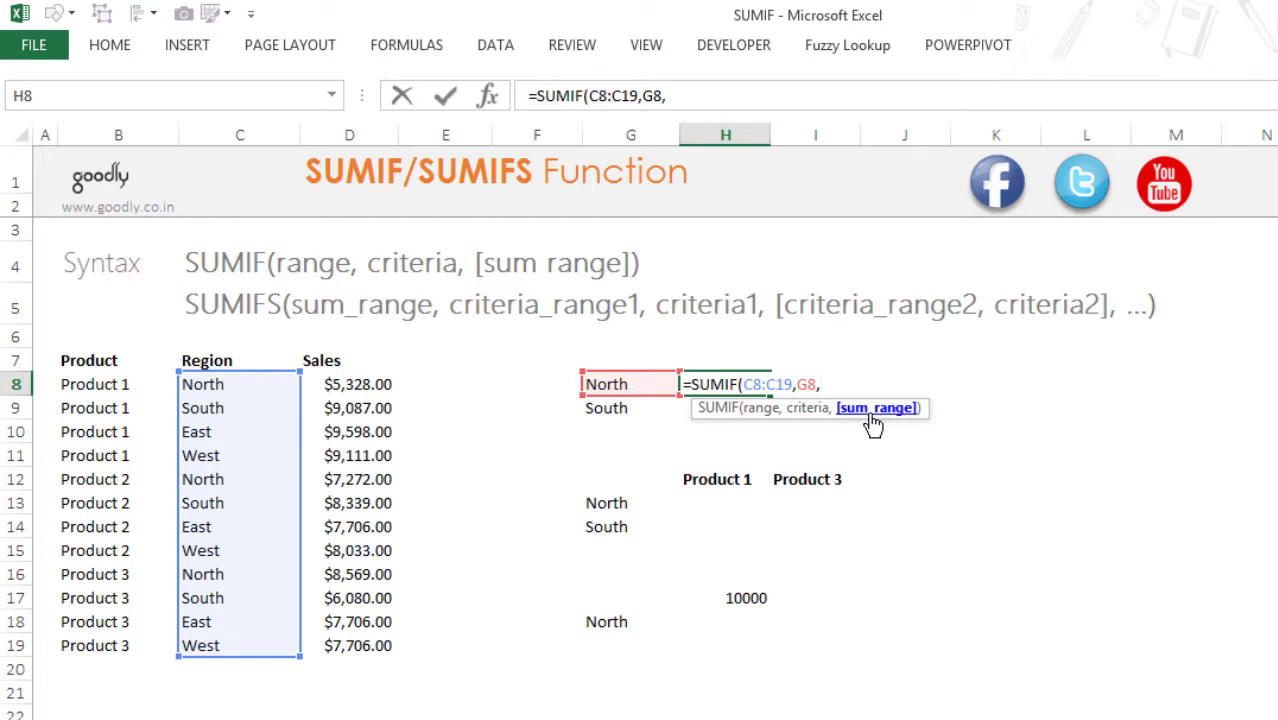
- Add the Sales sum range D8:D19 and confirm, giving $21,169.00
click(347, 389)
key(ctrl+shift+Down)
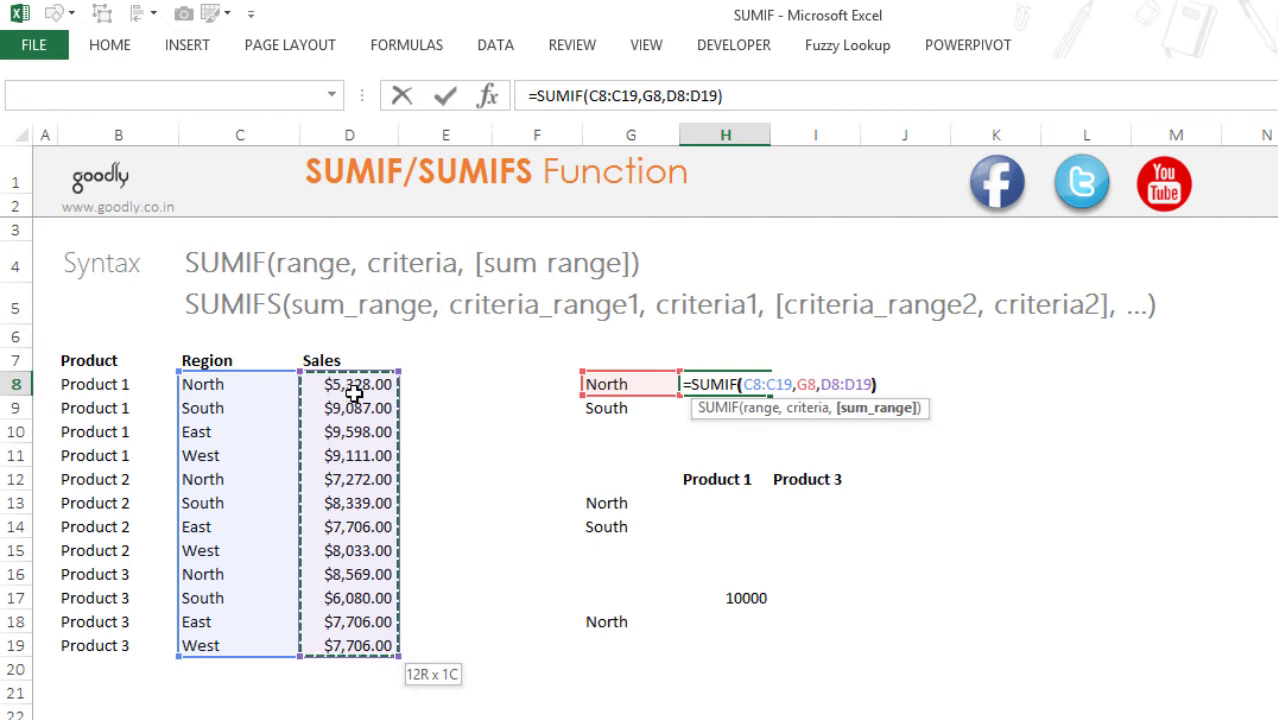
text())
key(Return)
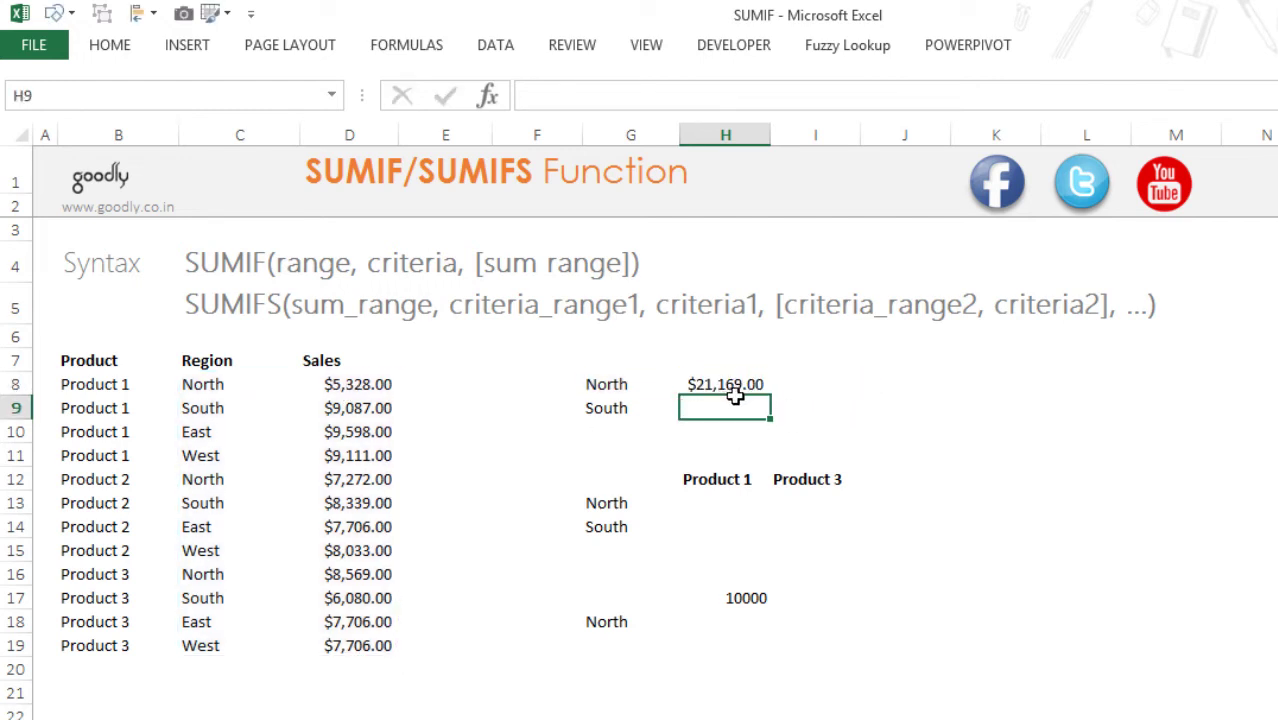
click(193, 404)
key(Up)
key(Up)
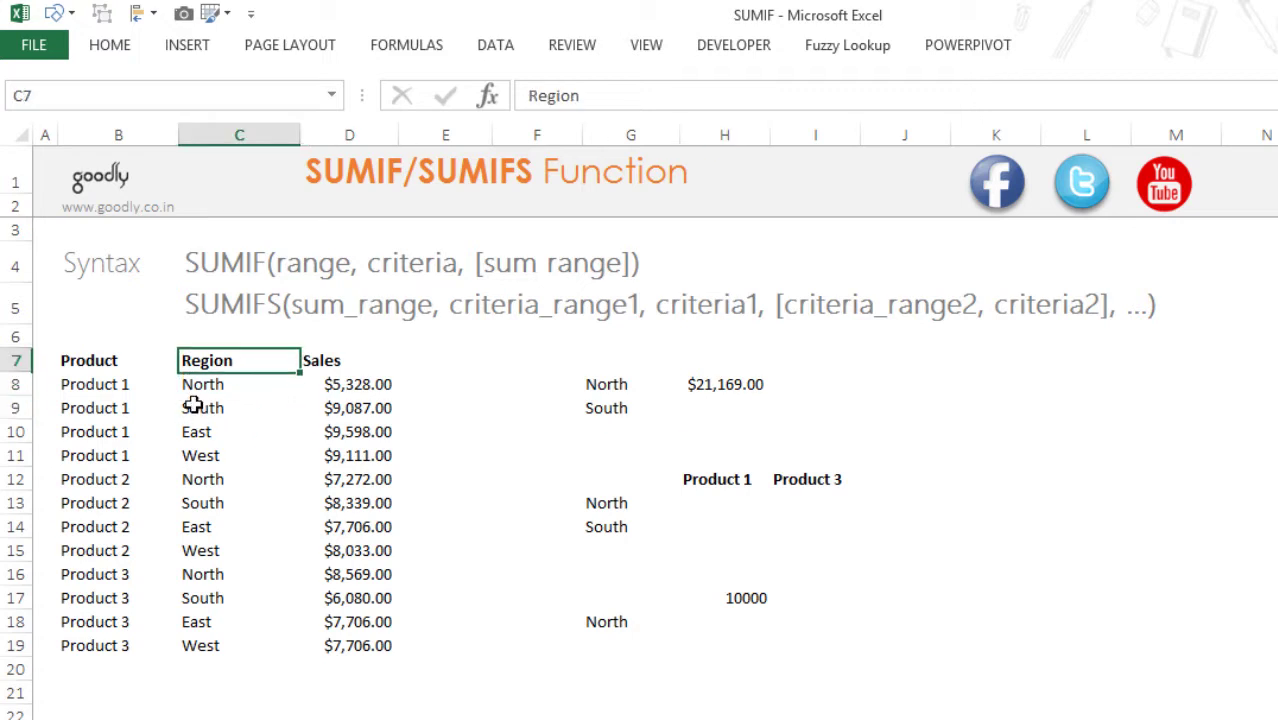
key(ctrl+shift+l)
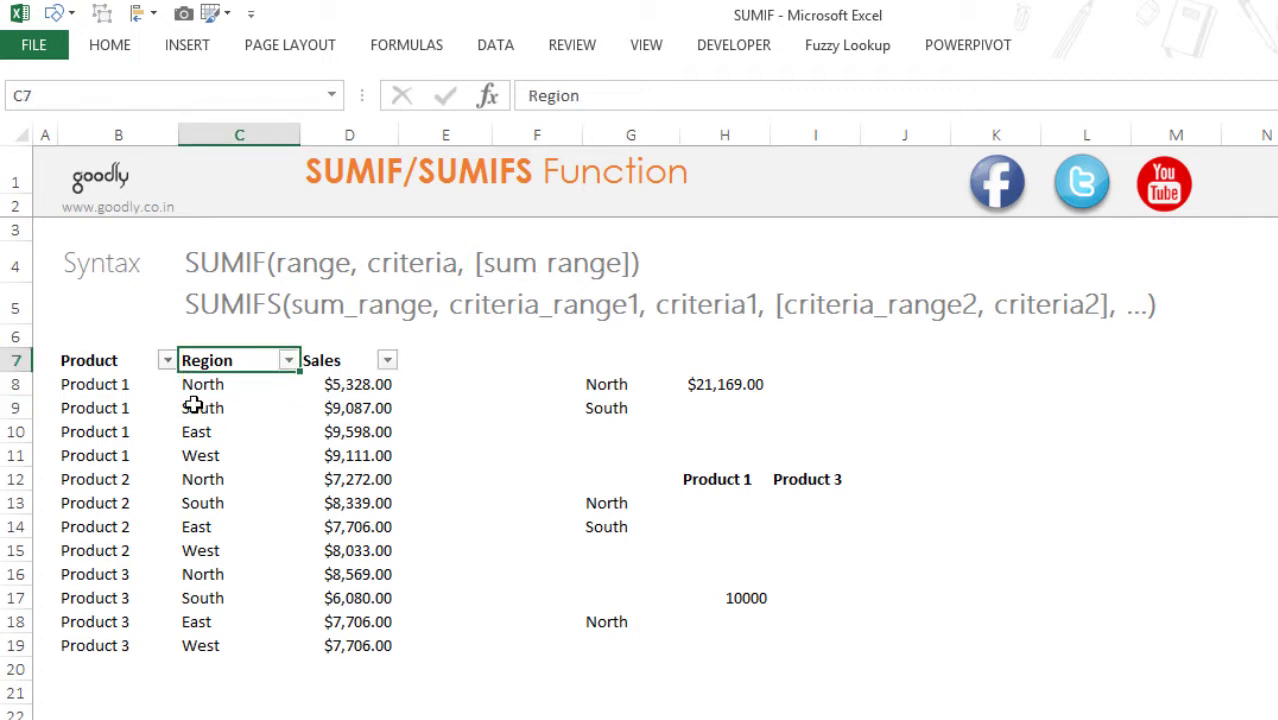
click(290, 362)
click(70, 591)
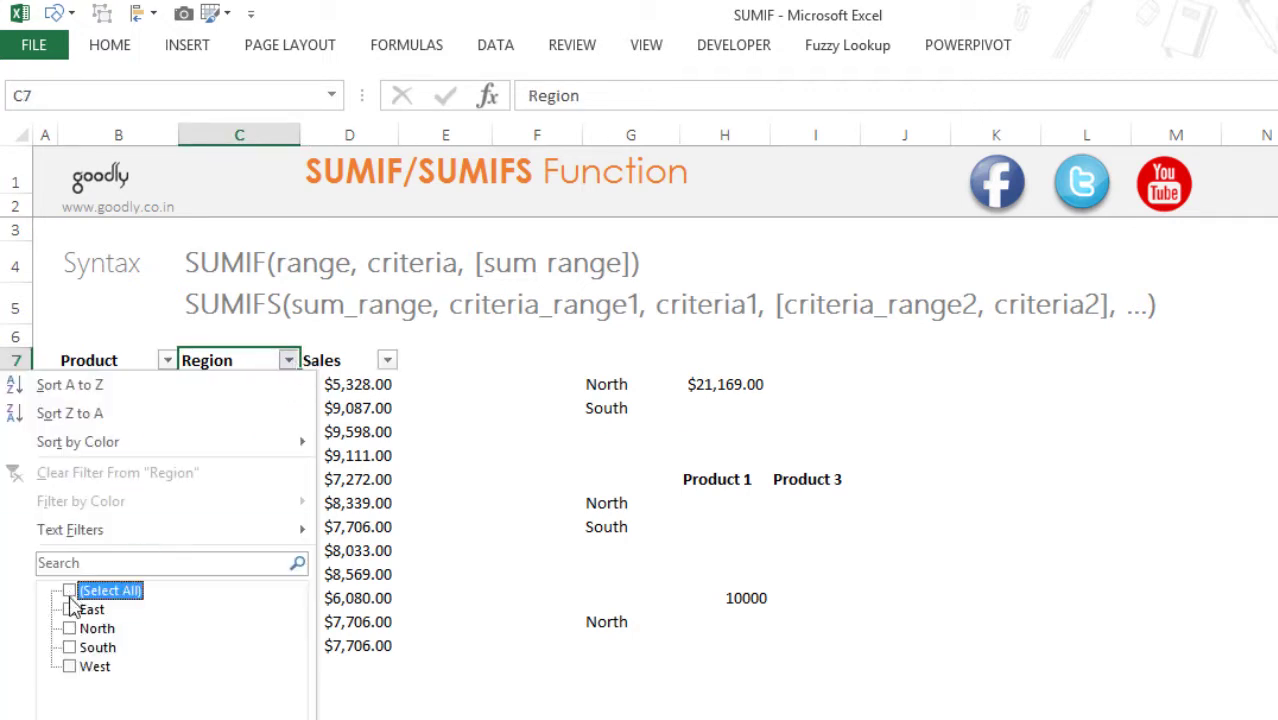
click(70, 628)
key(Return)
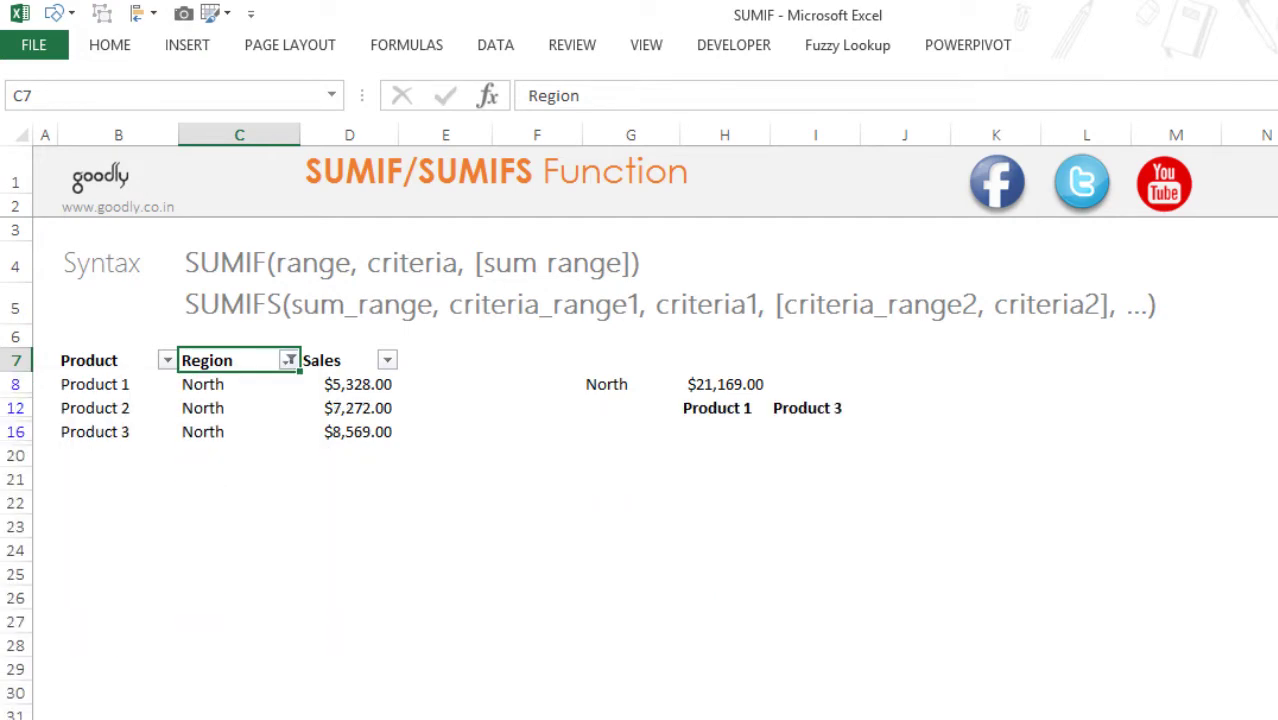
drag(386, 386, 386, 463)
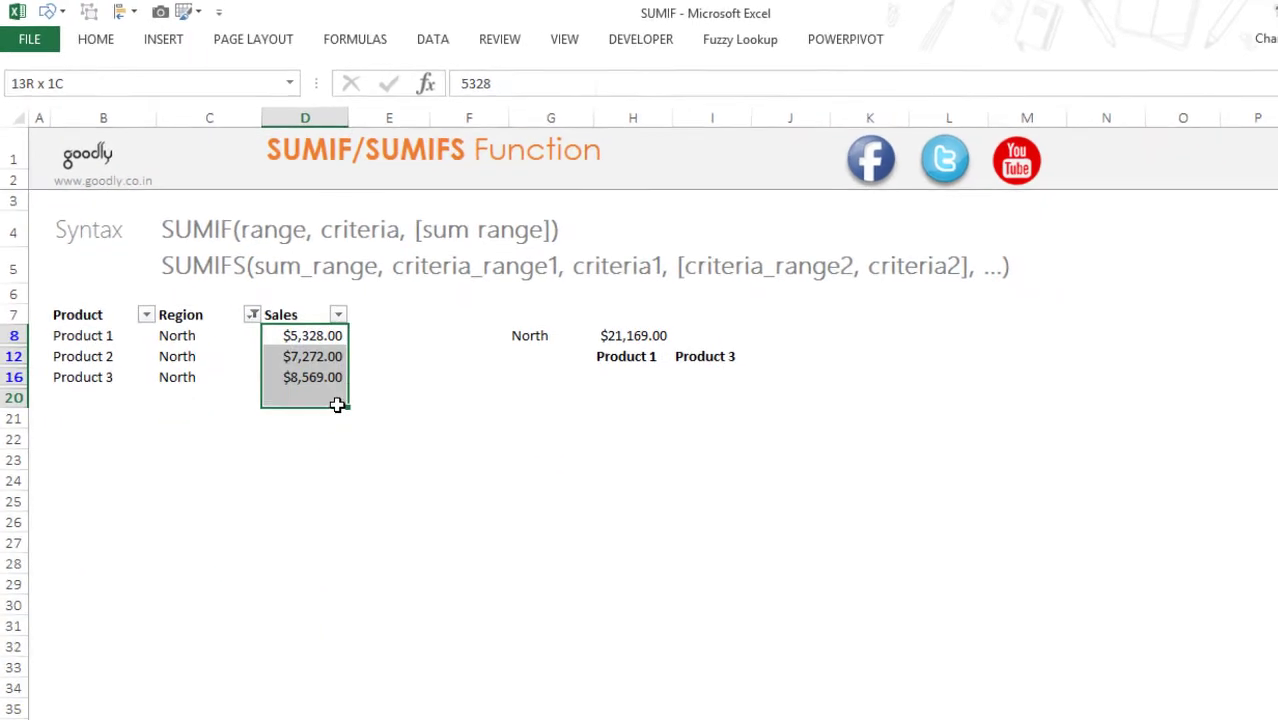
drag(337, 404, 337, 380)
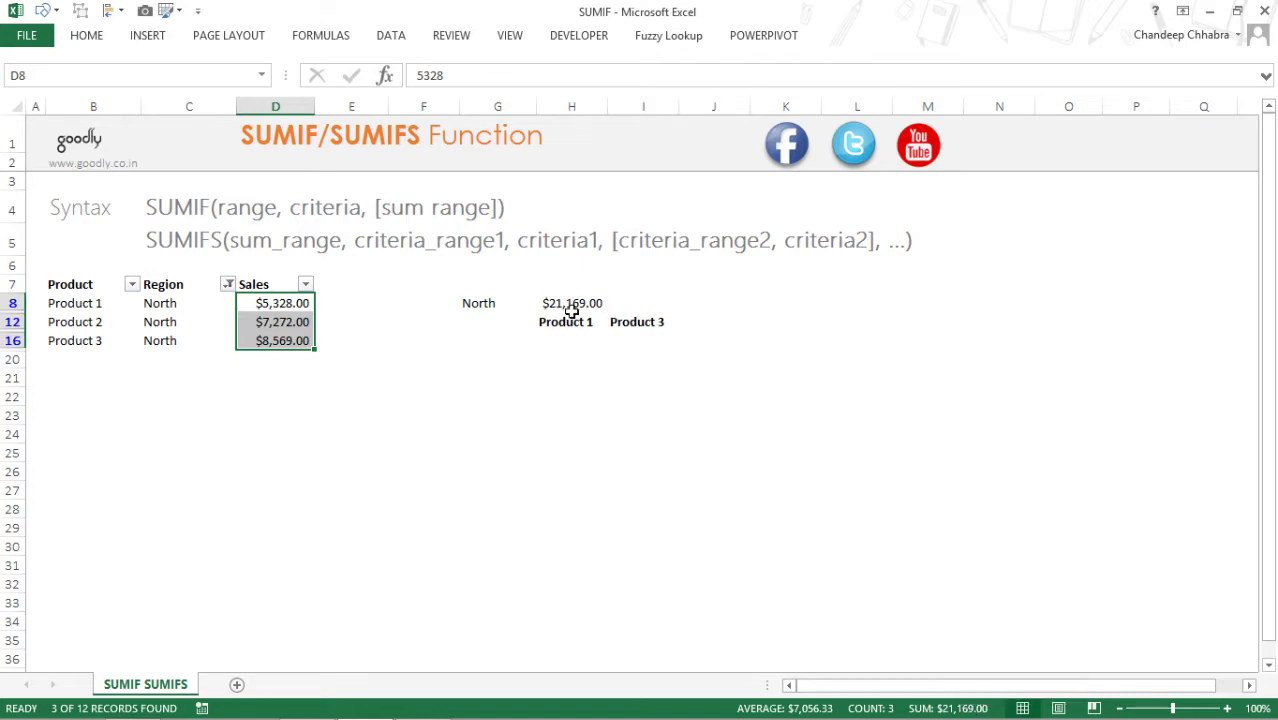
key(ctrl+shift+l)
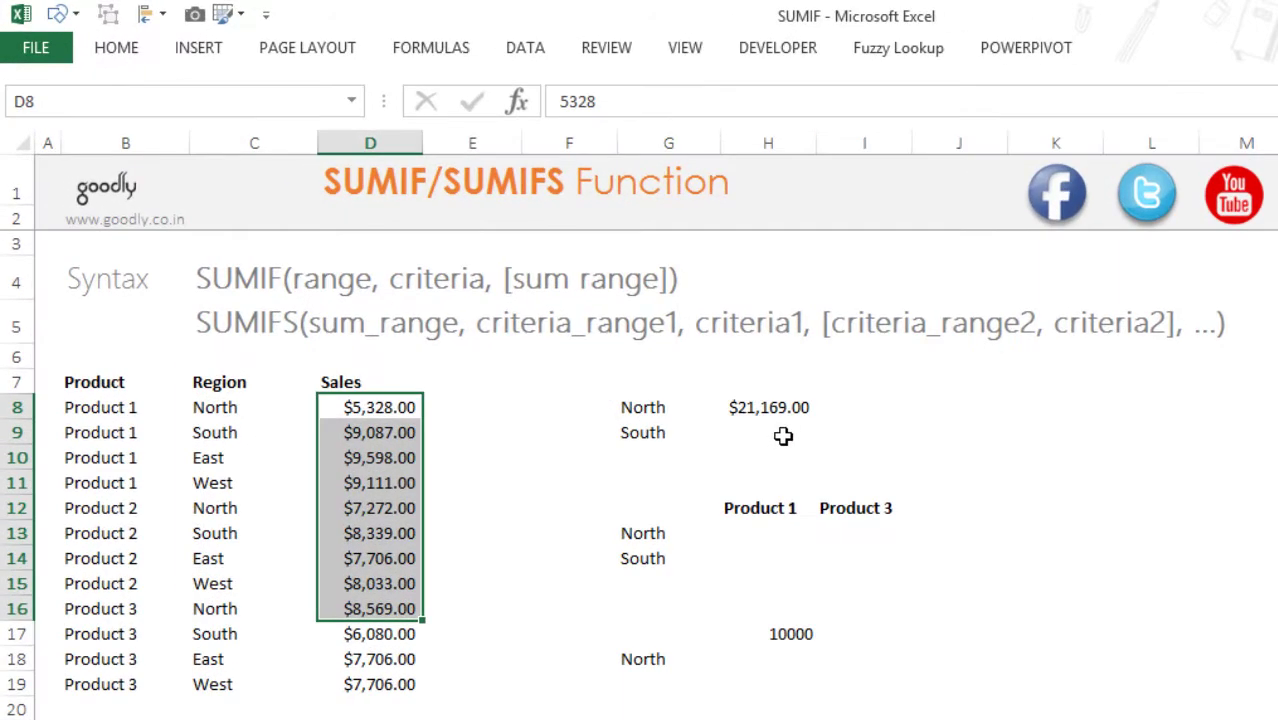
- Begin a SUMIF in H9 over Region range C8:C19 with the criterion "South"
click(572, 322)
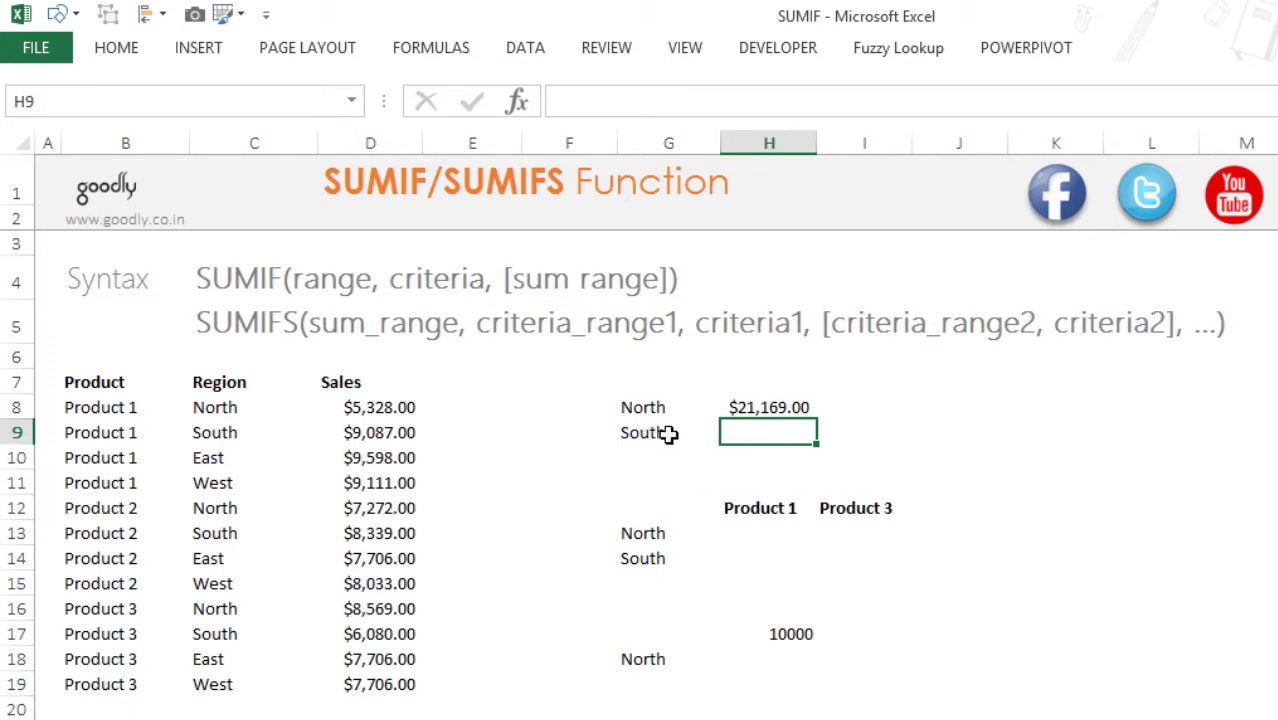
text(=sumifs)
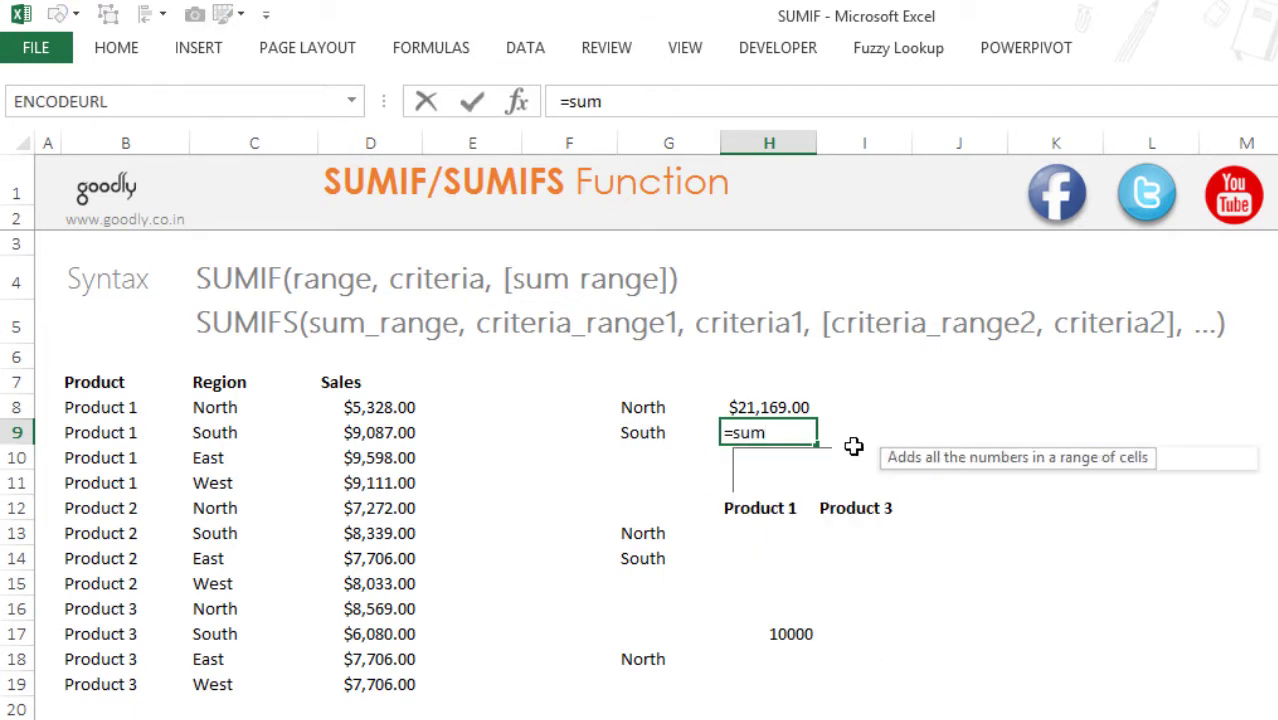
key(Tab)
key(BackSpace)
key(BackSpace)
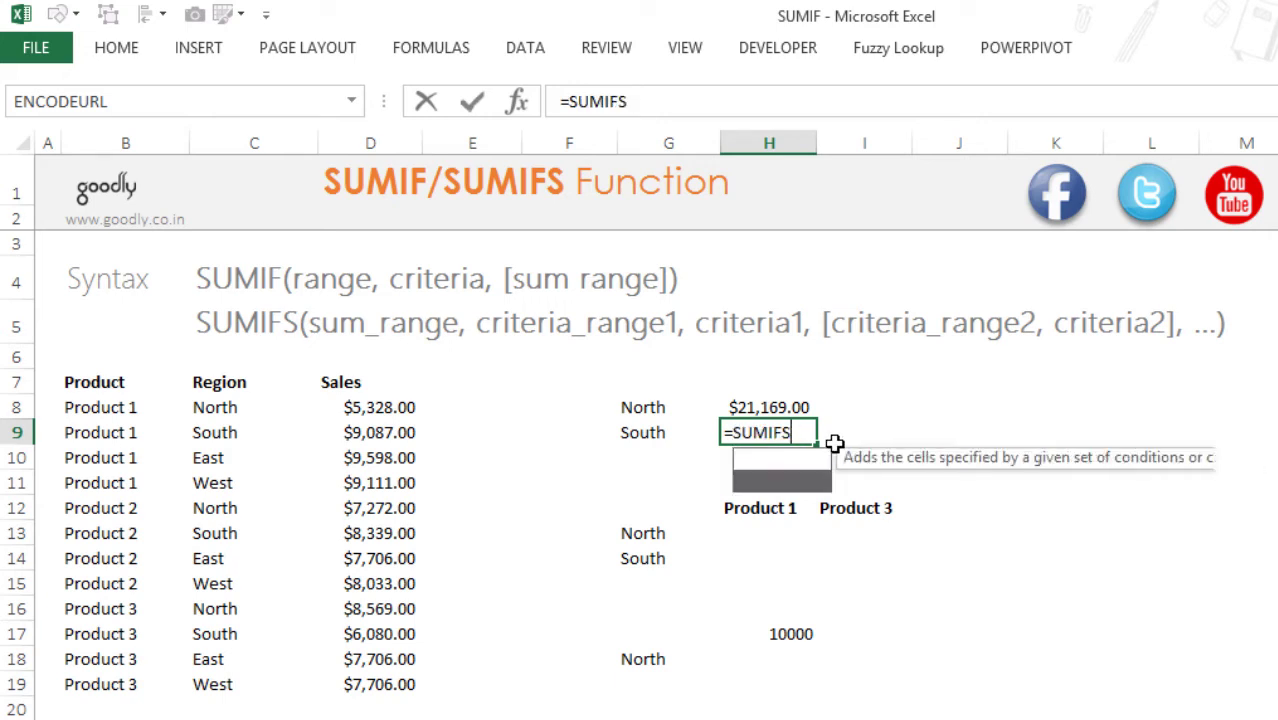
text(()
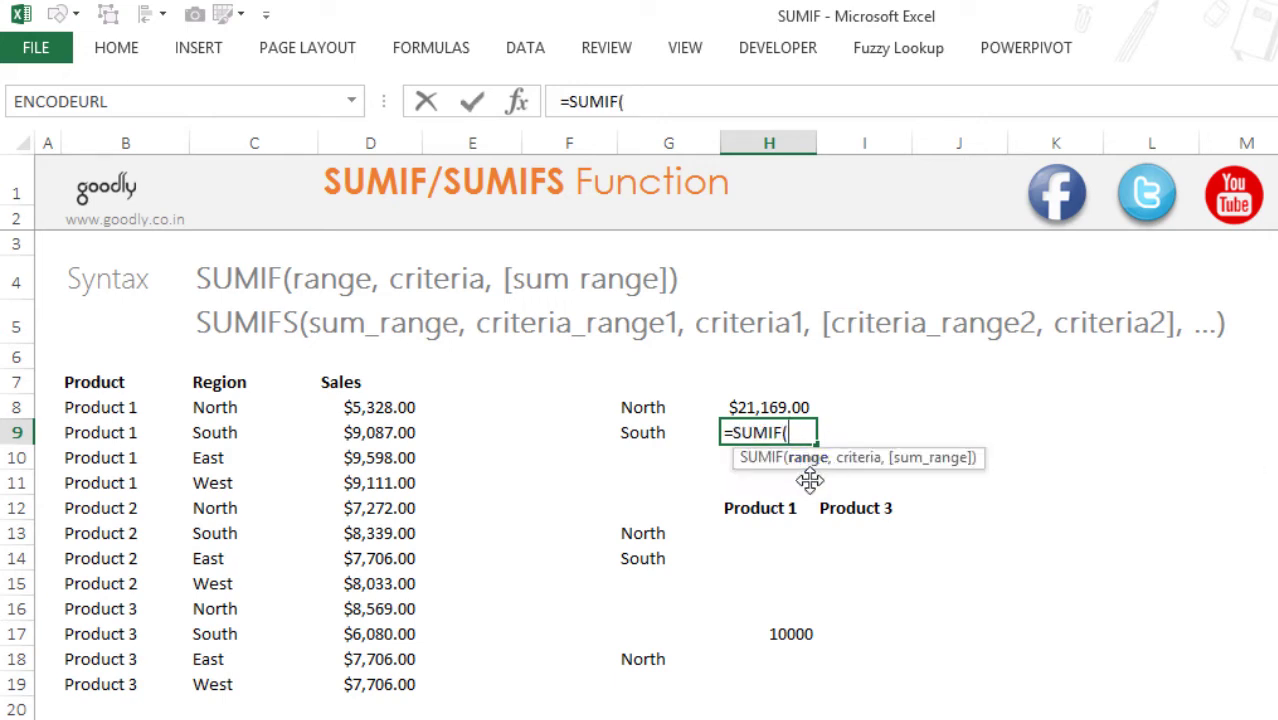
key(Left)
key(Left)
key(Left)
key(Left)
key(Left)
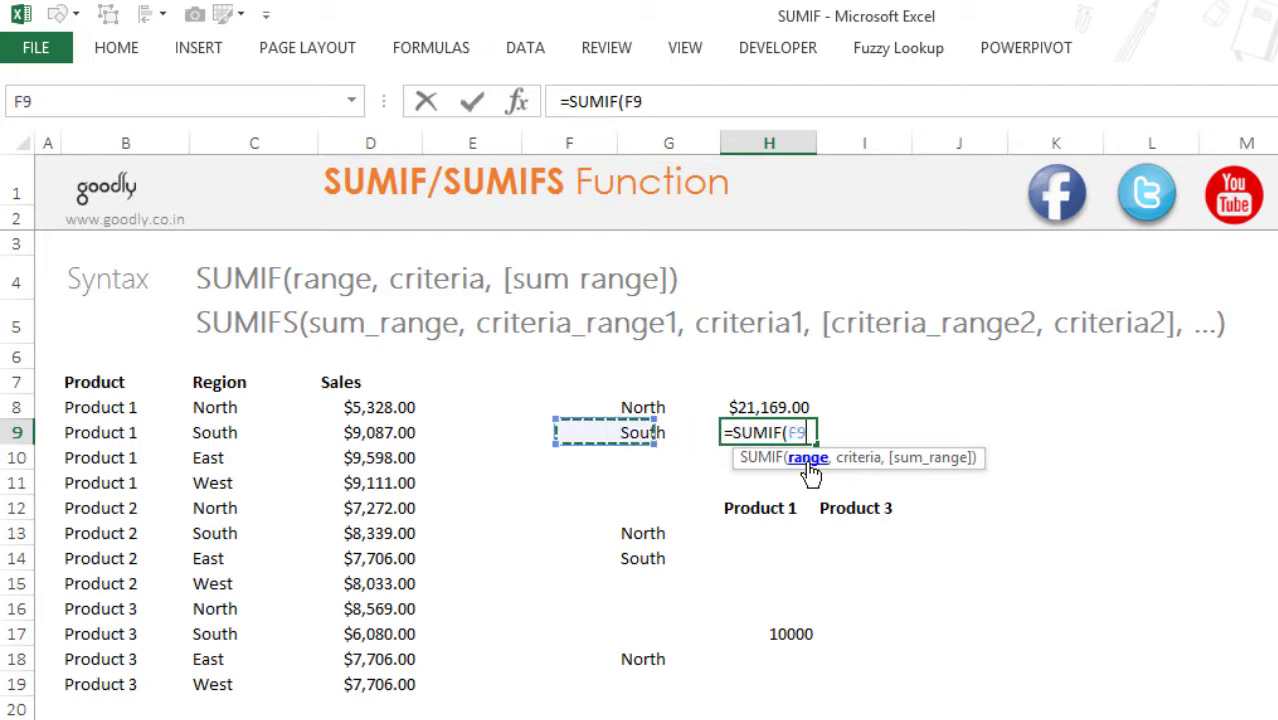
key(Up)
key(shift+Down)
key(shift+Down)
key(shift+Down)
key(shift+Down)
key(shift+Down)
key(shift+Down)
key(shift+Down)
key(shift+Down)
key(shift+Down)
key(shift+Down)
key(shift+Down)
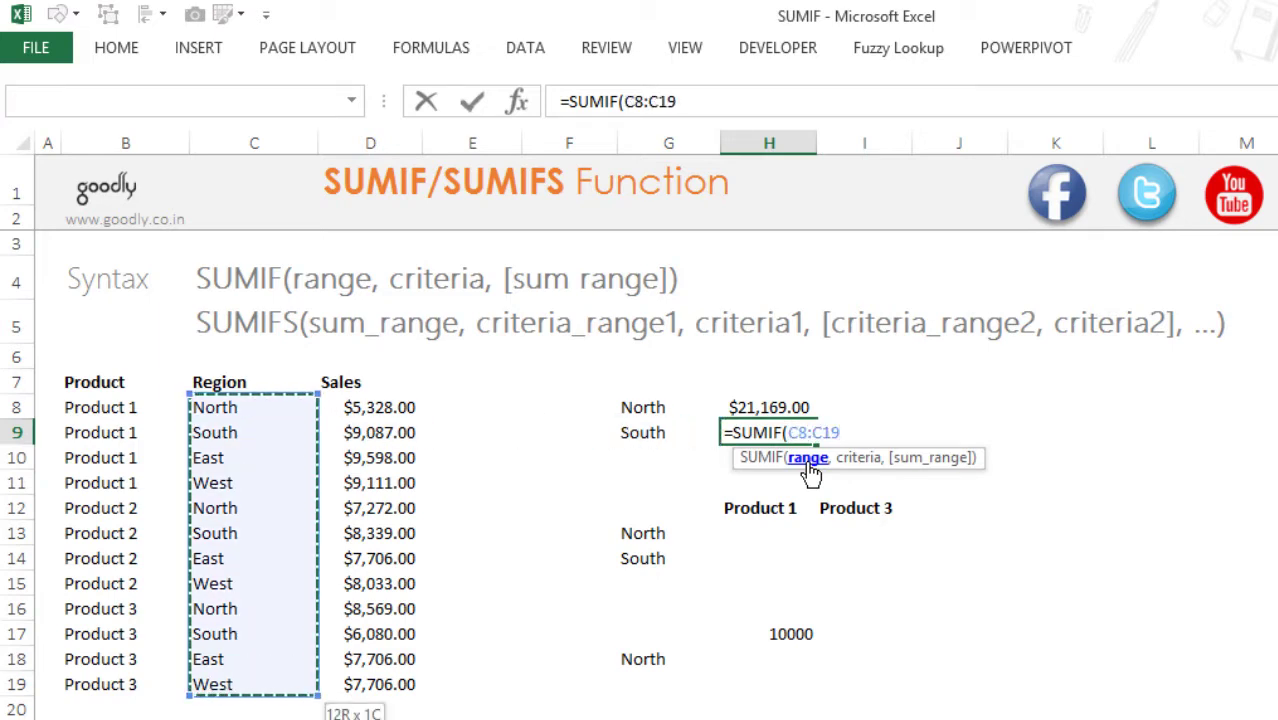
text(,)
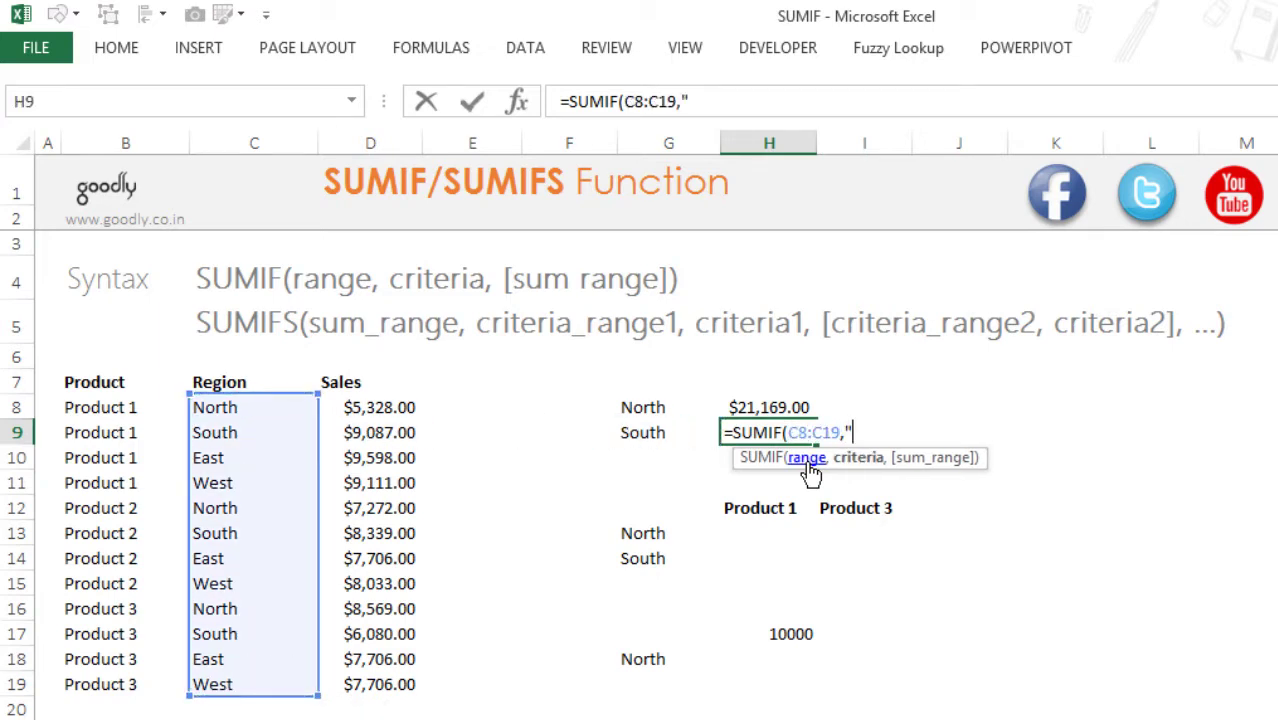
text("South)
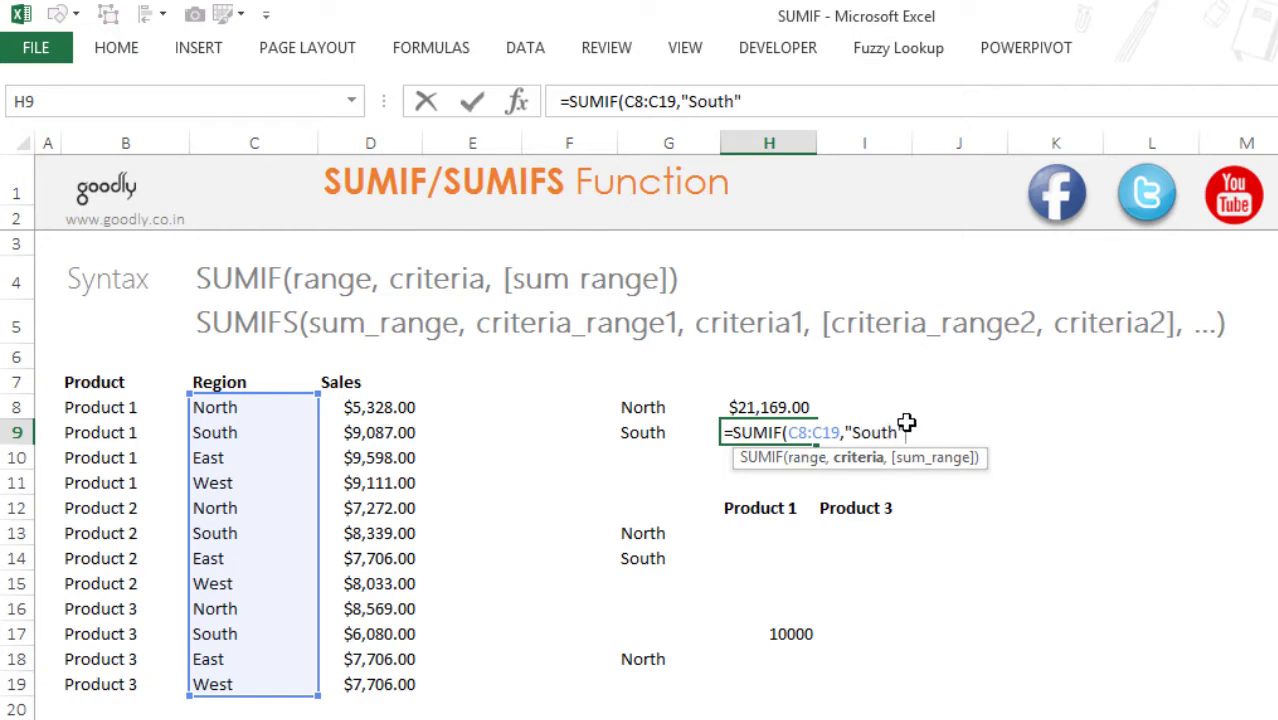
text(",)
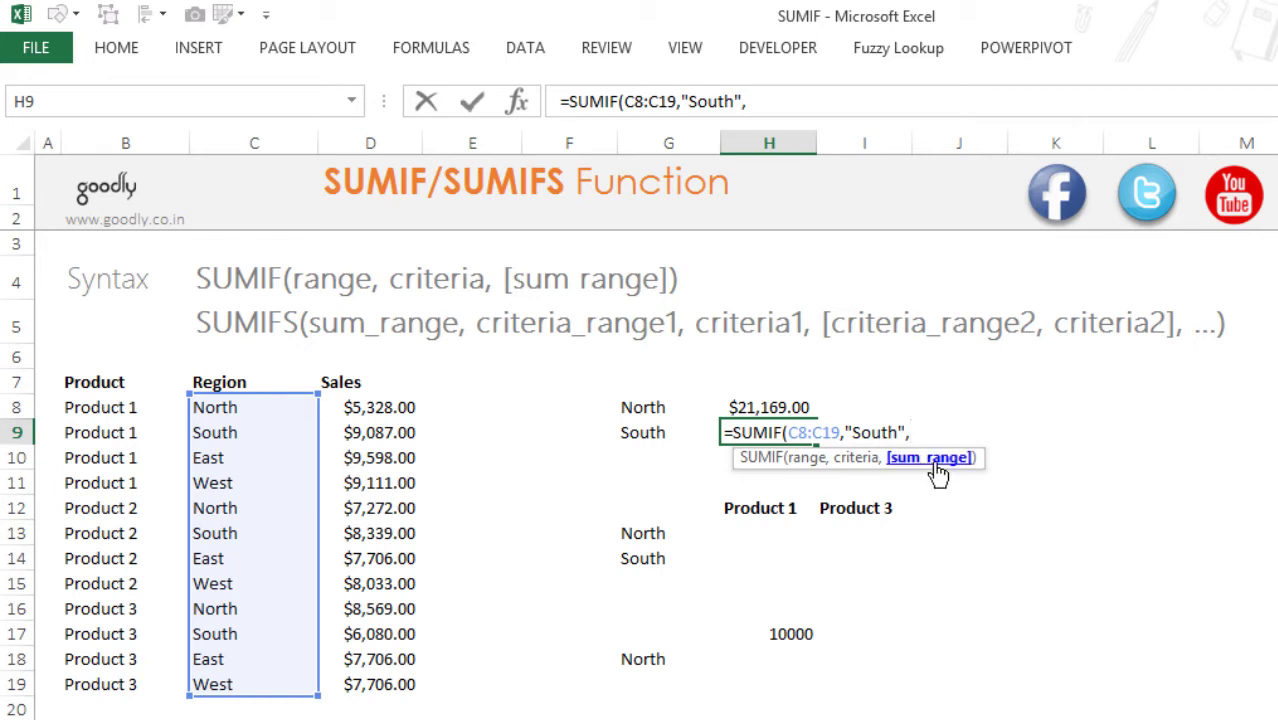
- Add the sum range D8:D19 and confirm, returning $23,506.00
click(395, 410)
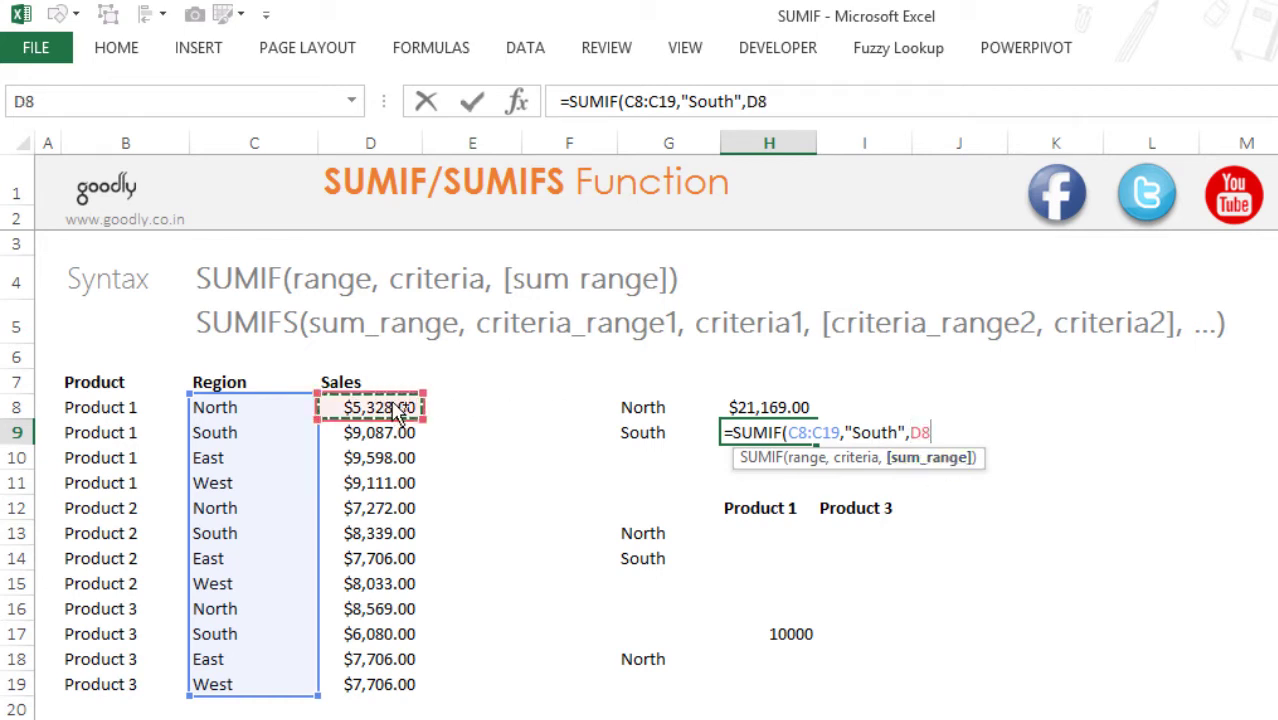
key(ctrl+shift+Down)
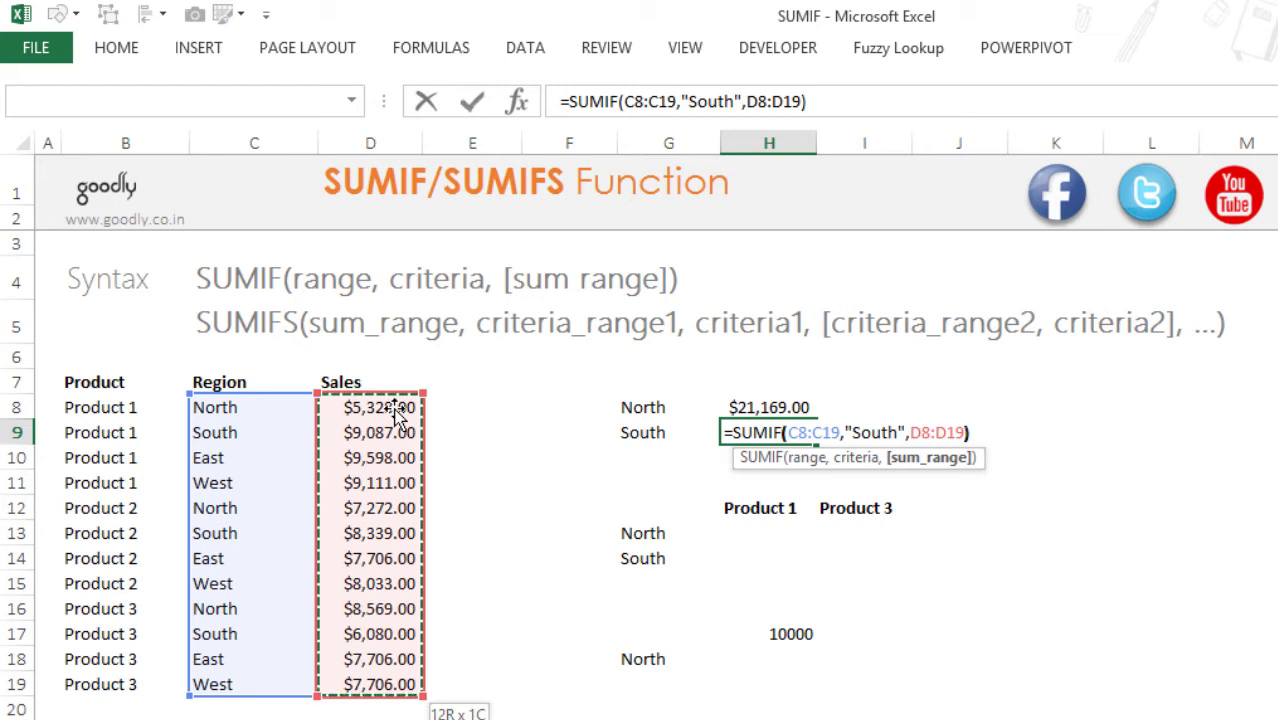
text())
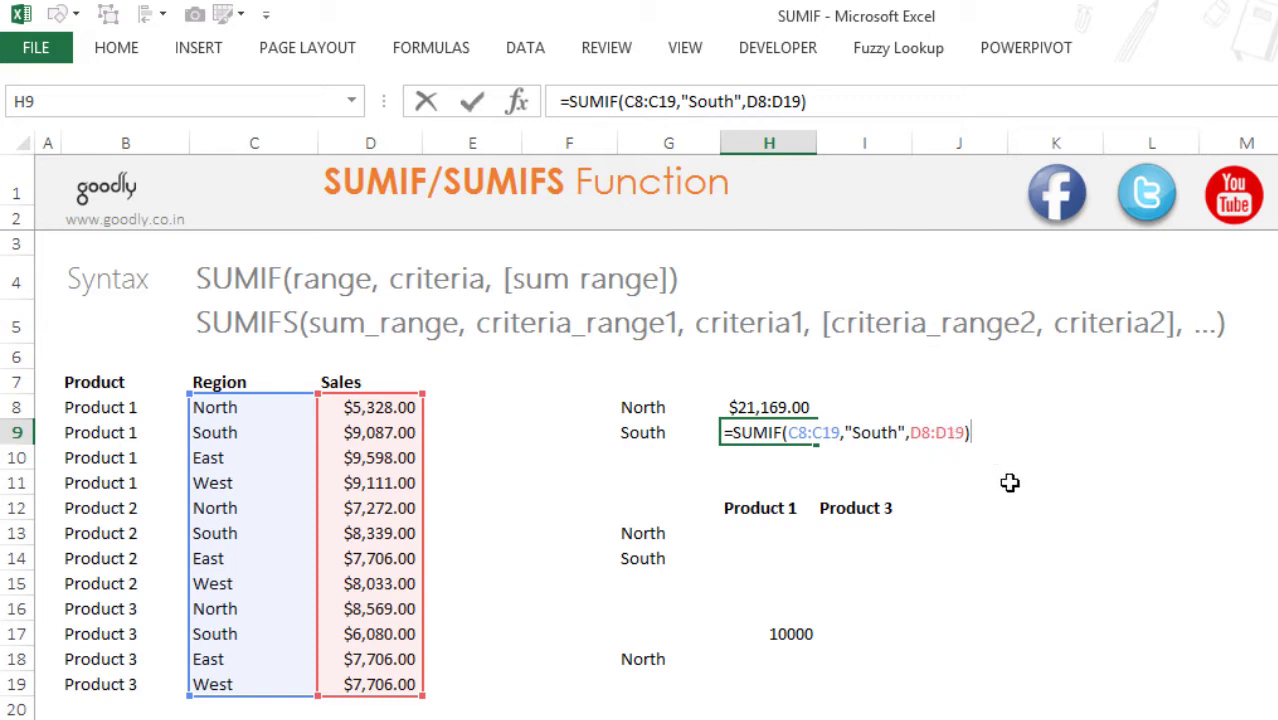
key(Return)
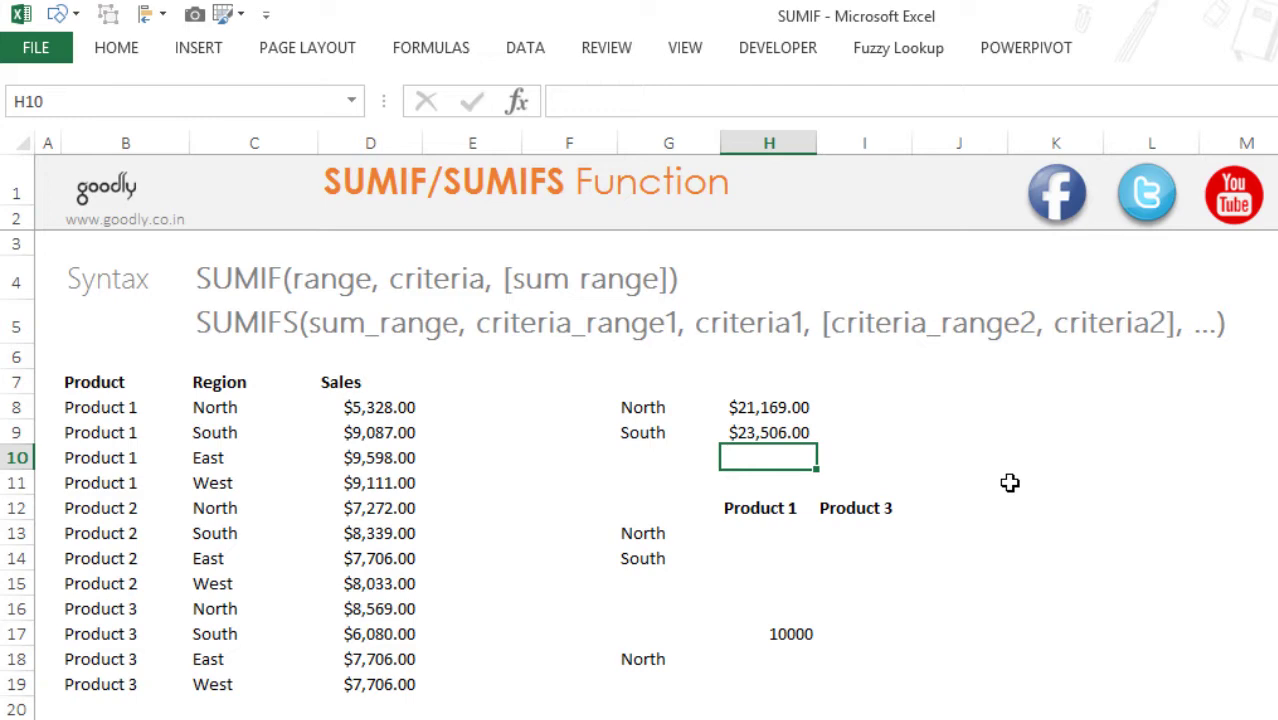
click(760, 541)
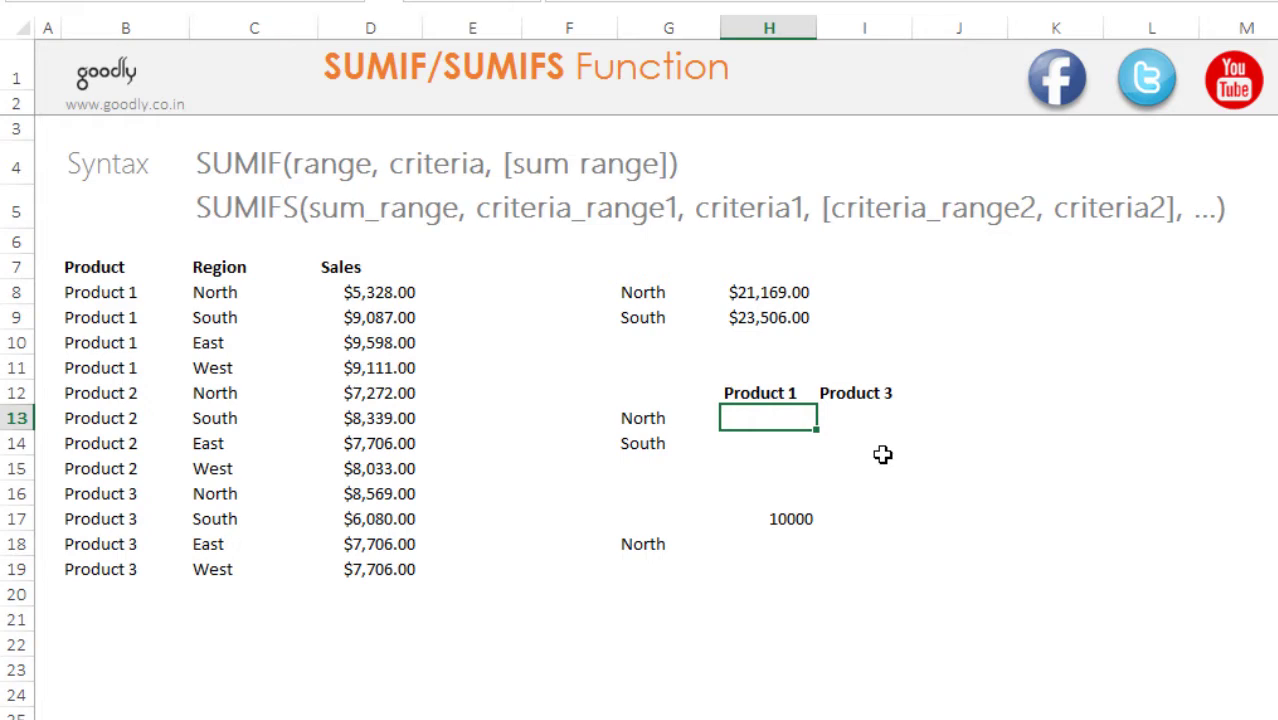
- Abandon a first SUMIFS attempt and review H9's SUMIF sum range without changing it
text(sumif)
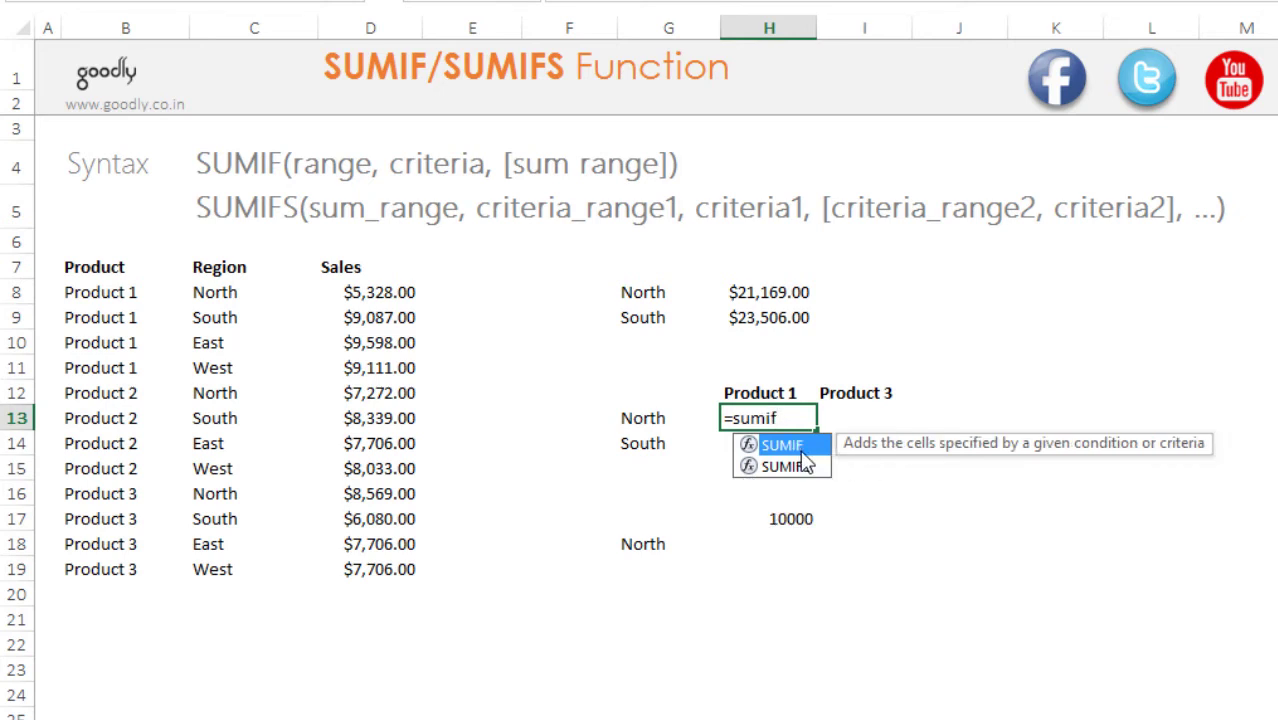
click(797, 467)
double_click(797, 467)
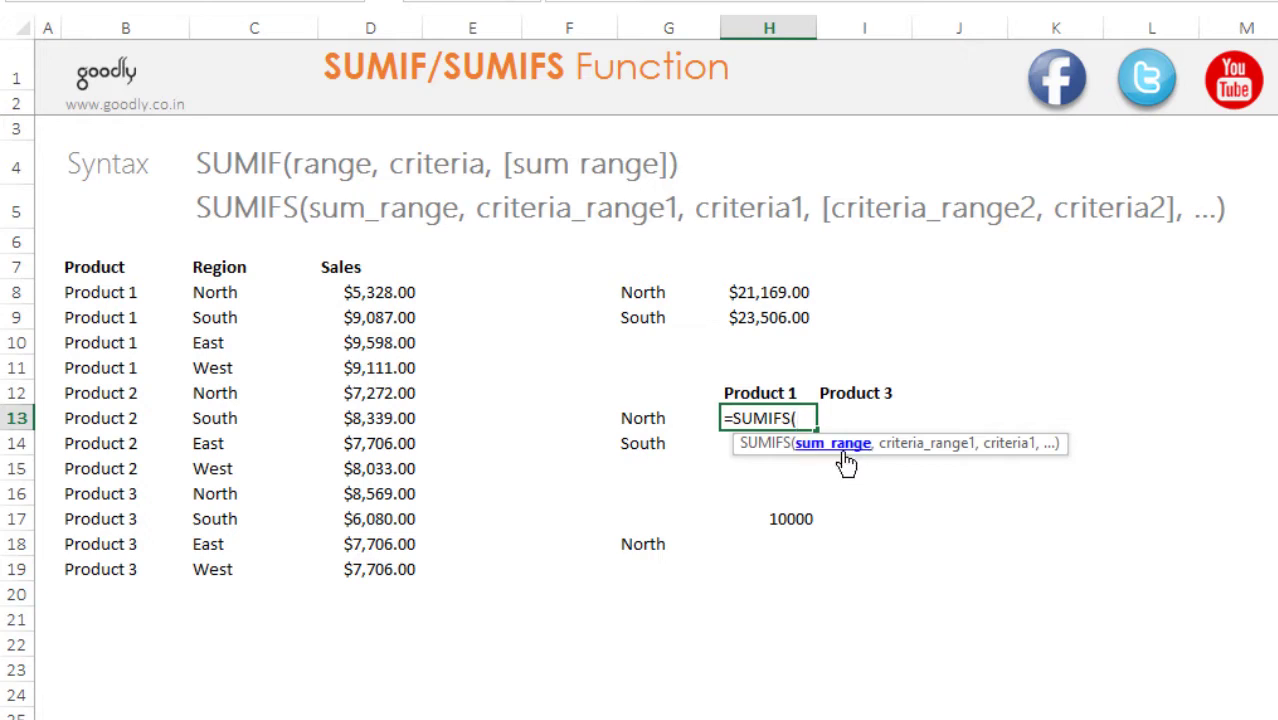
key(Up)
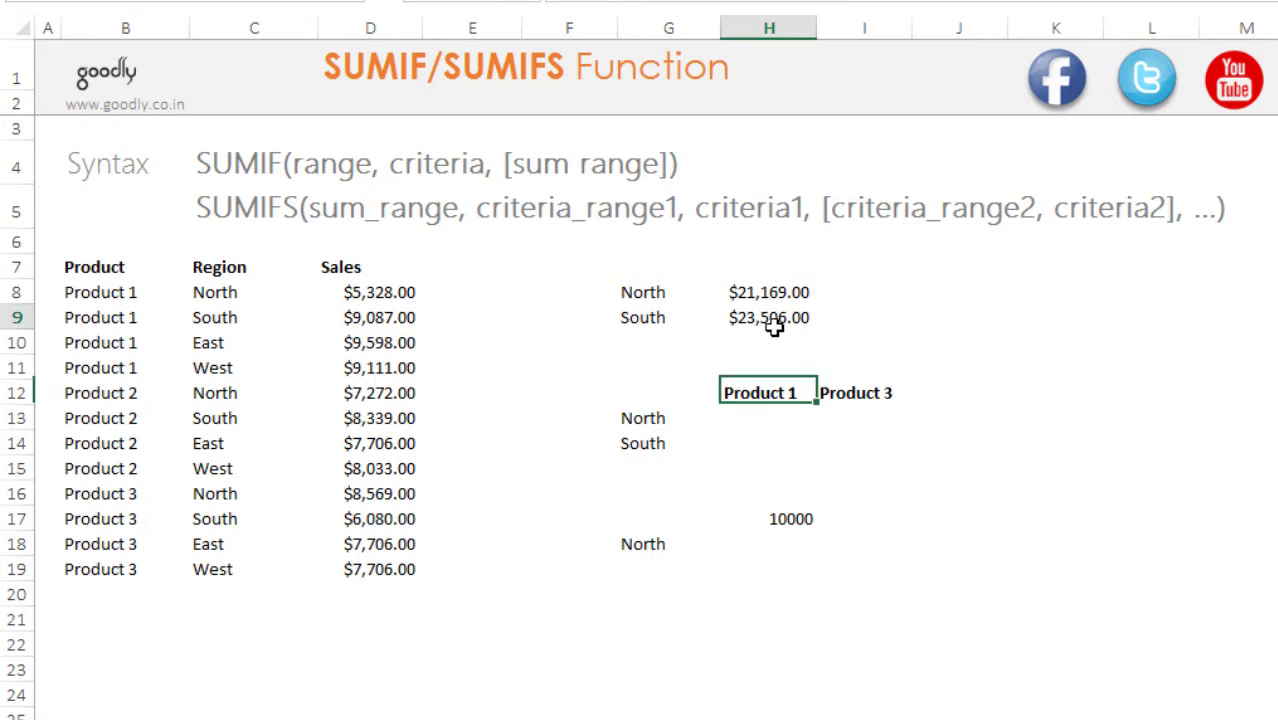
double_click(770, 318)
click(943, 320)
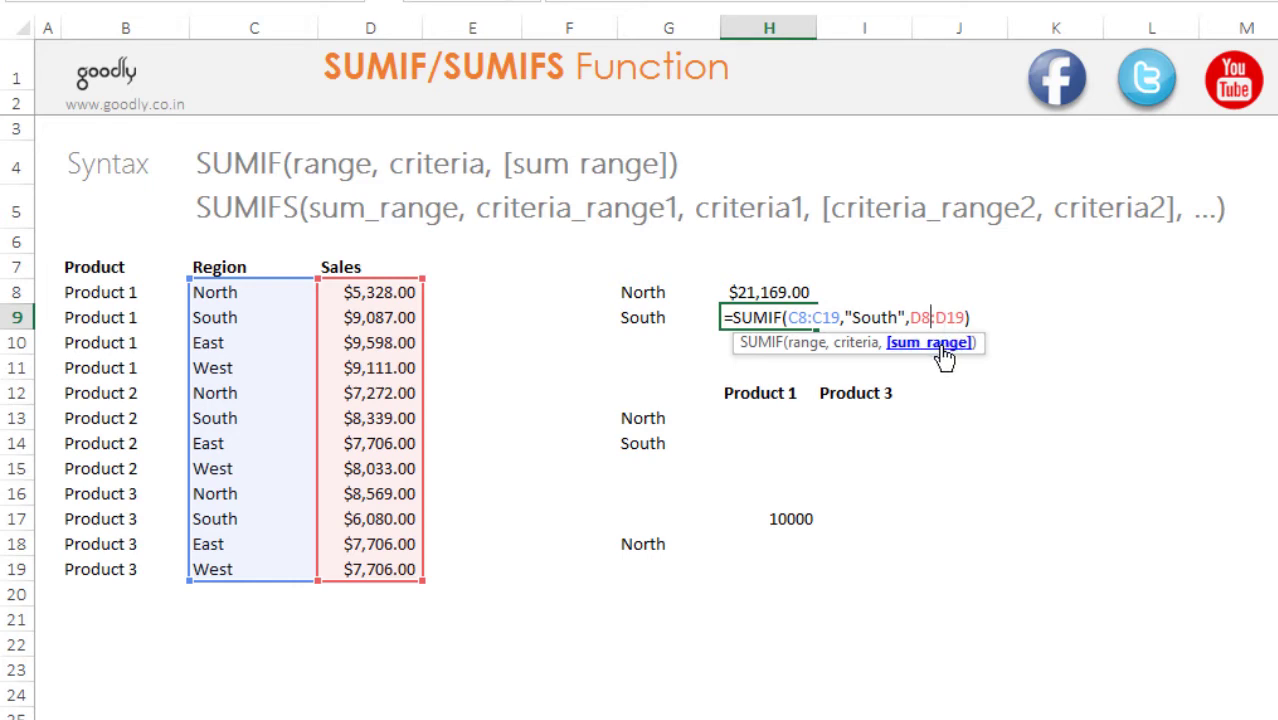
key(Escape)
- Start a SUMIFS in H13 with D8:D19 as the sum range
click(778, 420)
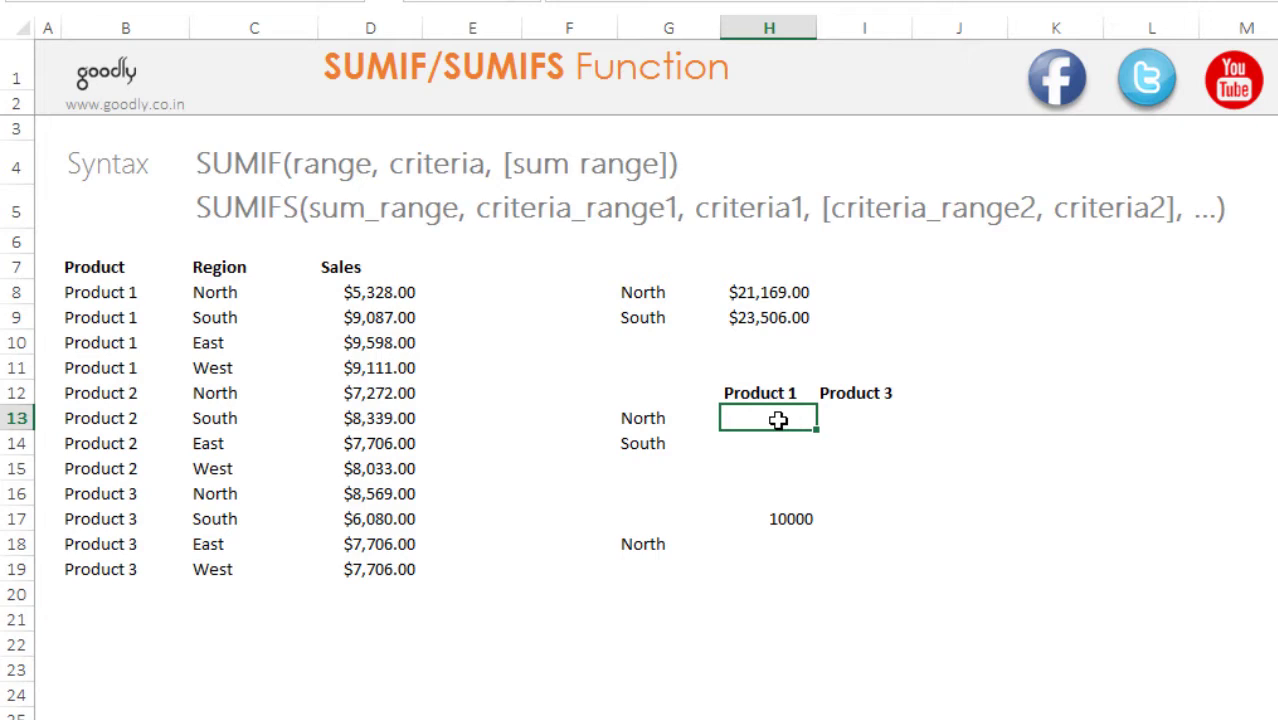
text(=su)
key(BackSpace)
text(umifs)
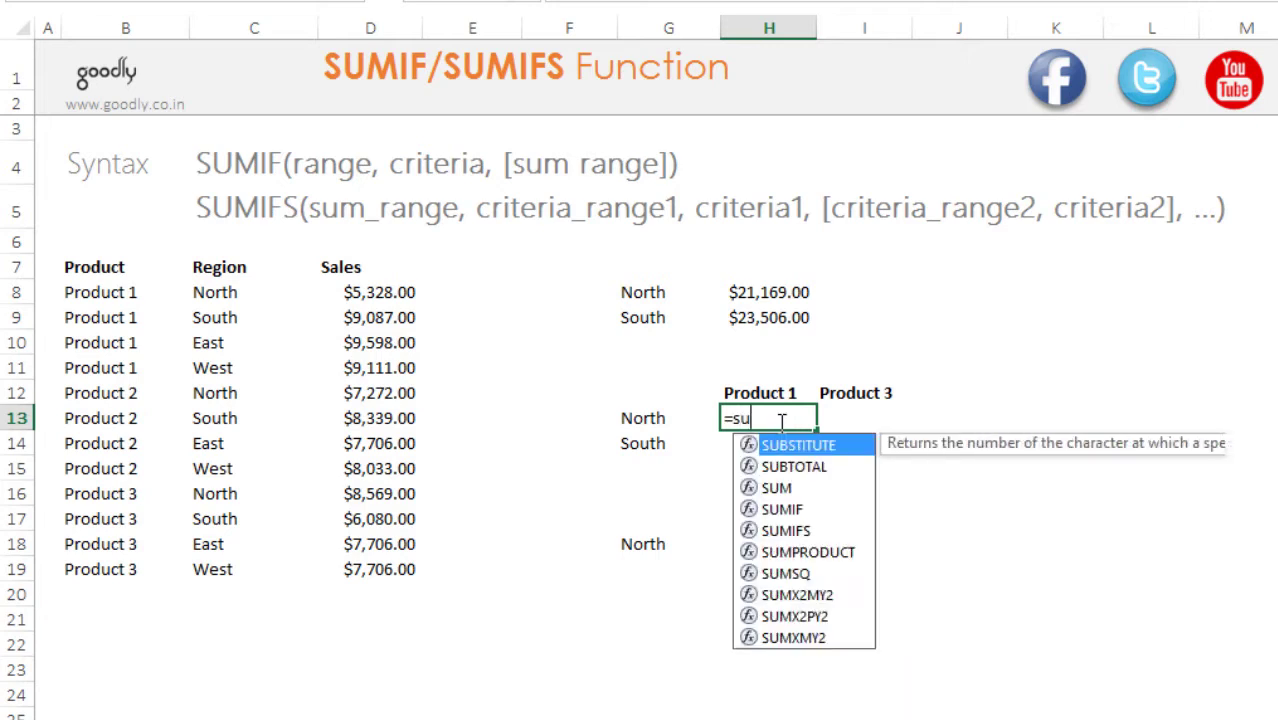
key(Tab)
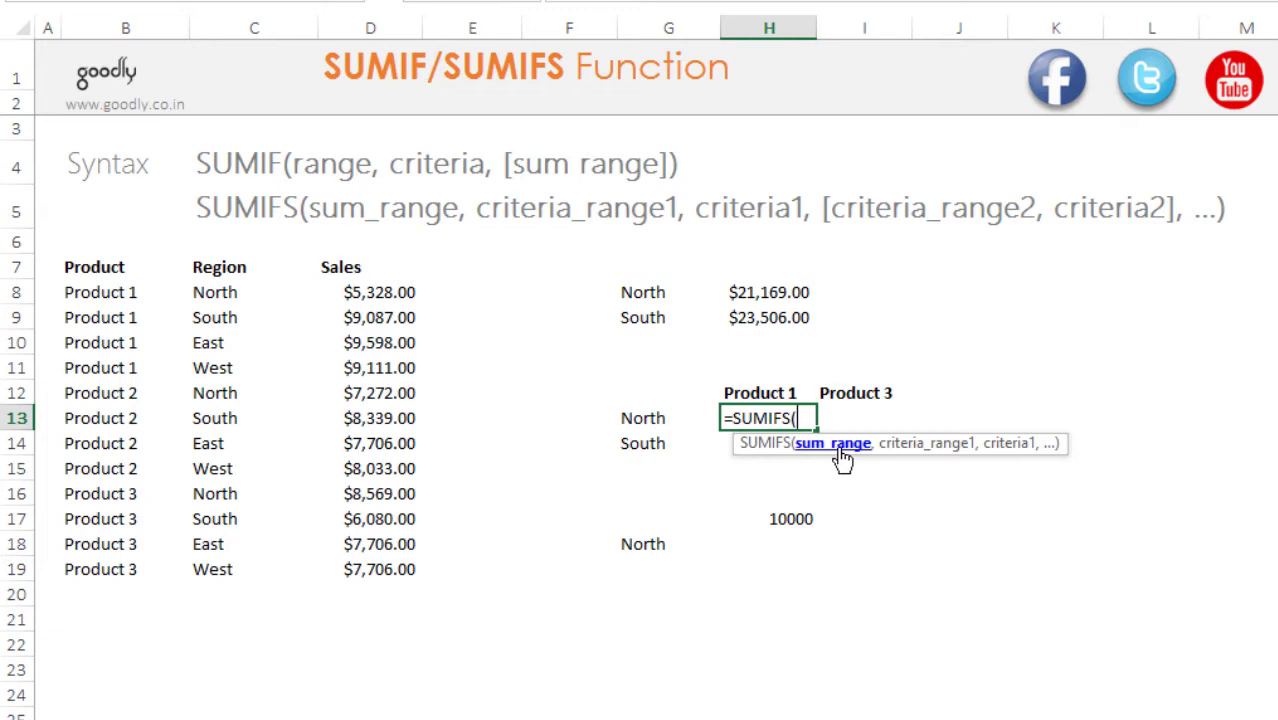
click(370, 298)
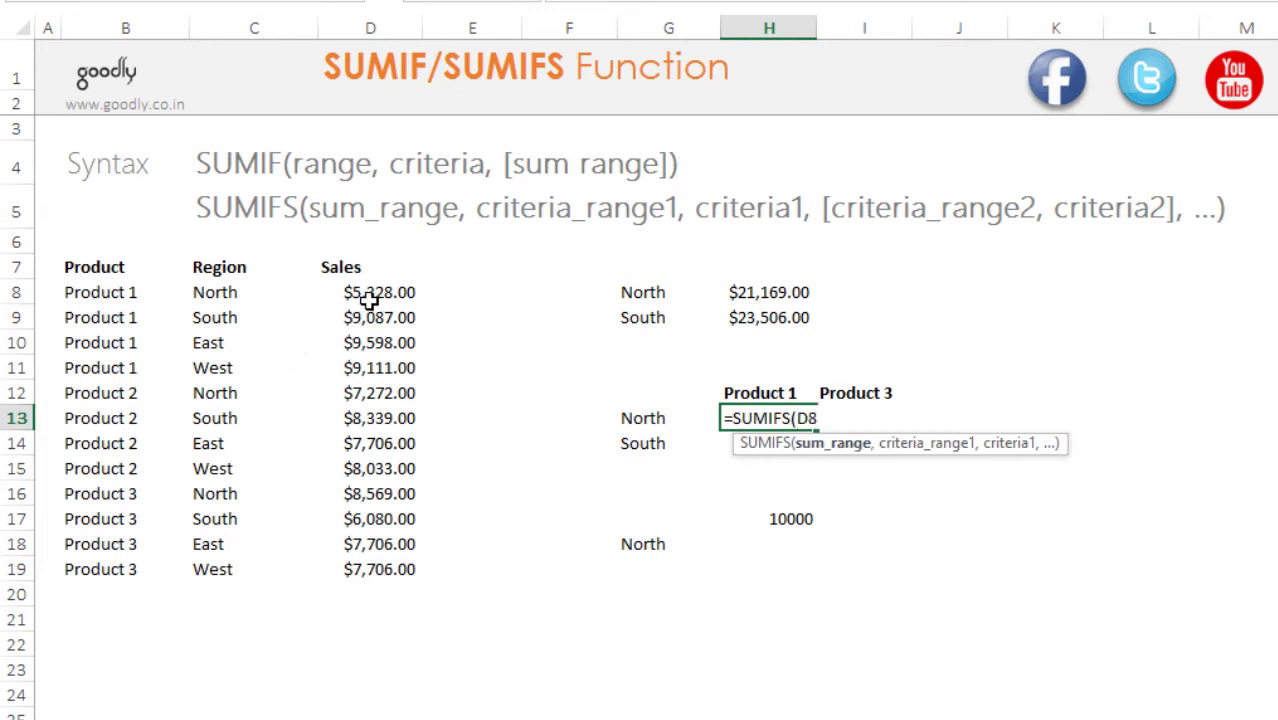
key(ctrl+shift+Down)
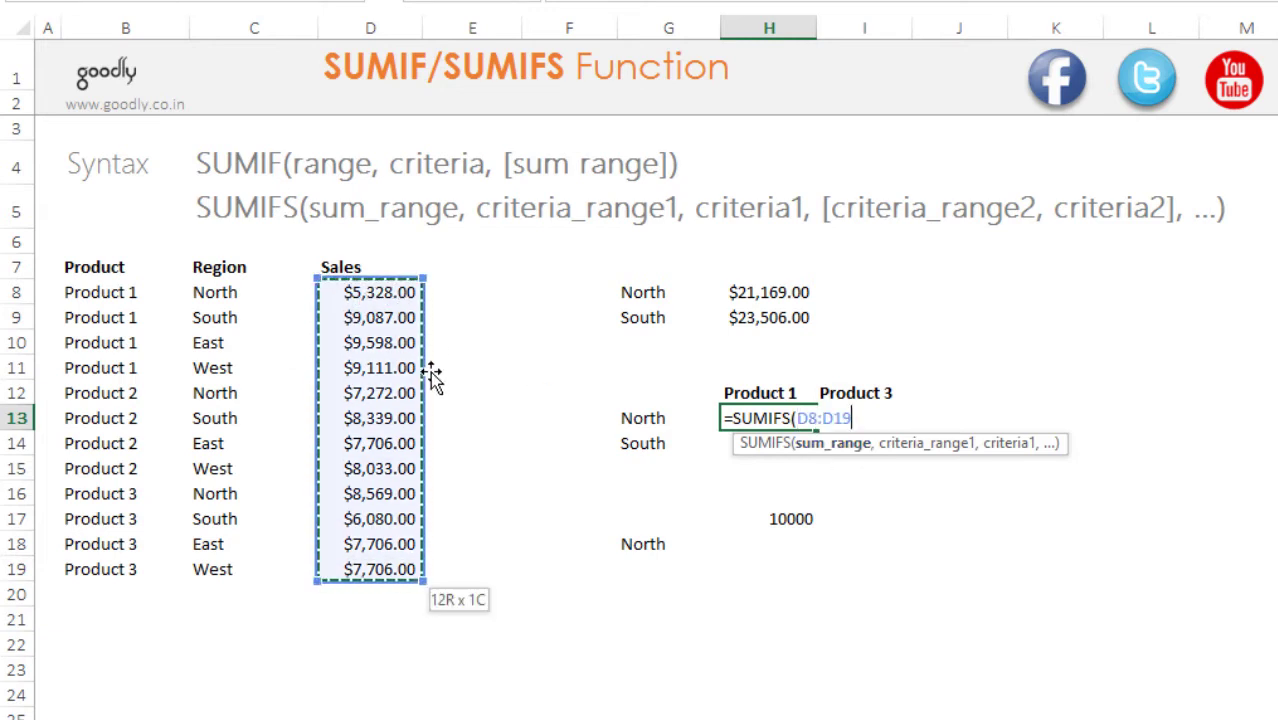
text(,)
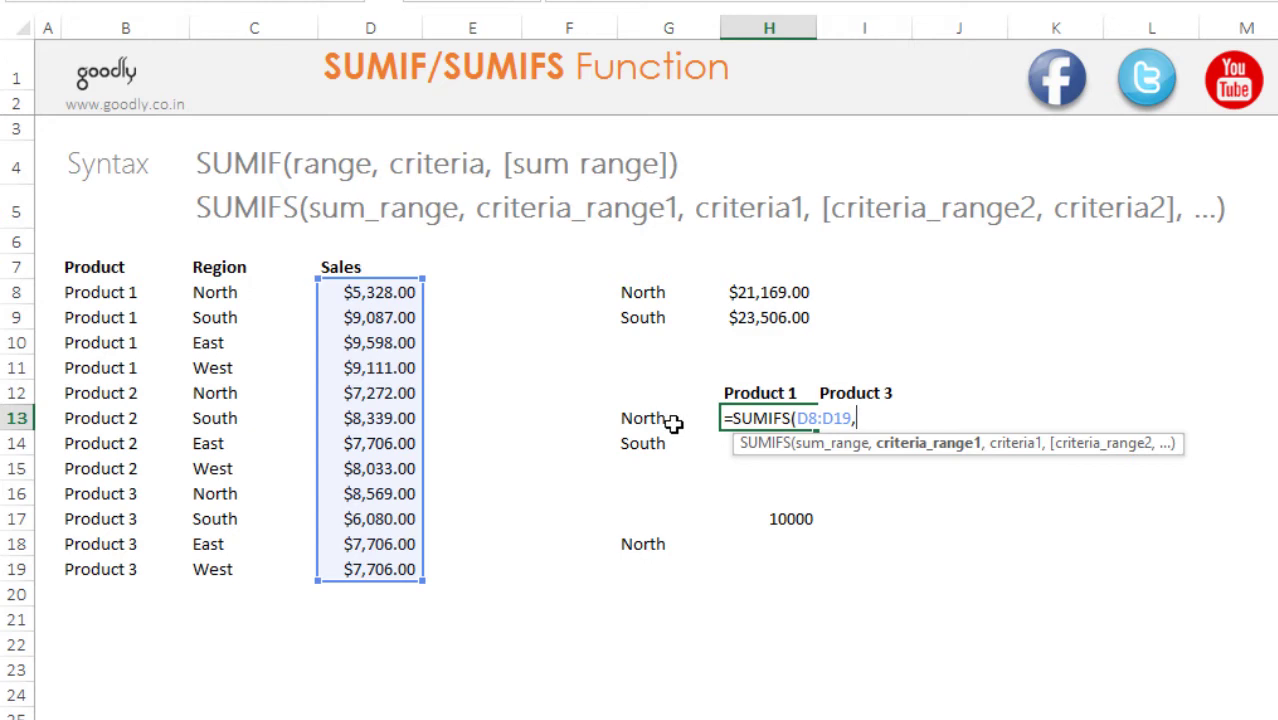
- Add the region criteria range C8:C19 with the North label in G13 as criterion
click(603, 428)
key(BackSpace)
key(BackSpace)
key(BackSpace)
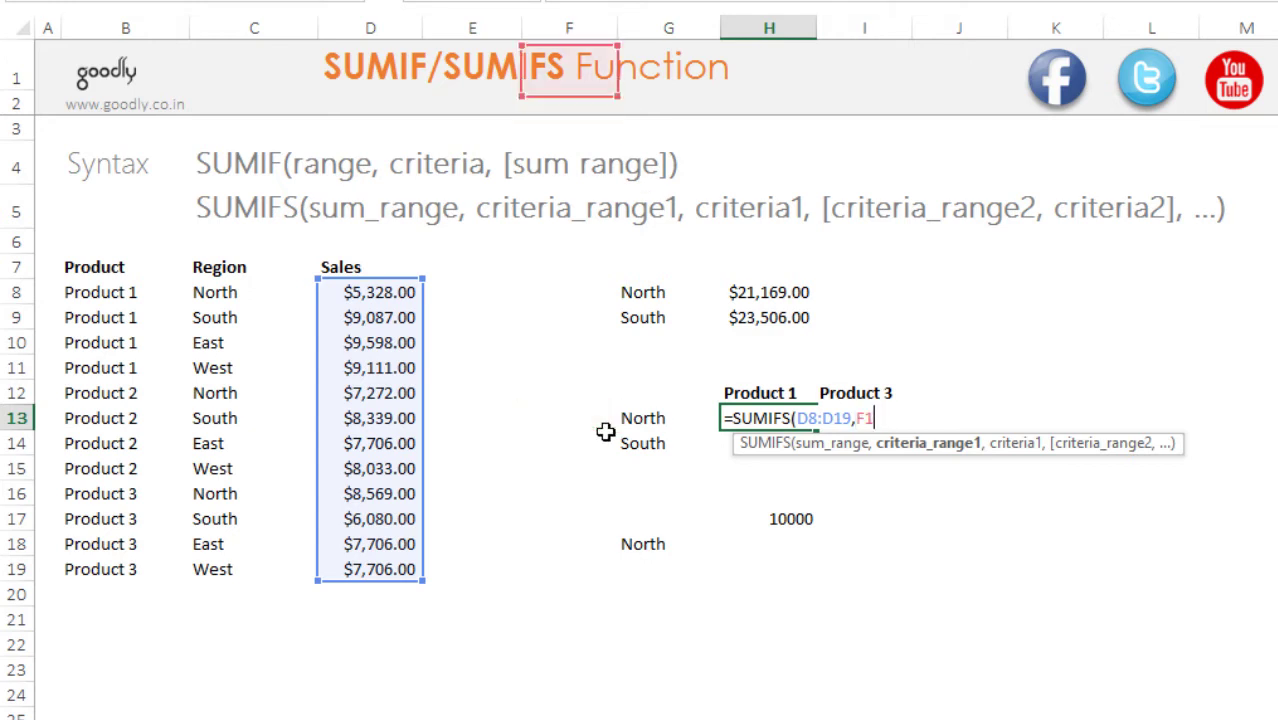
click(212, 302)
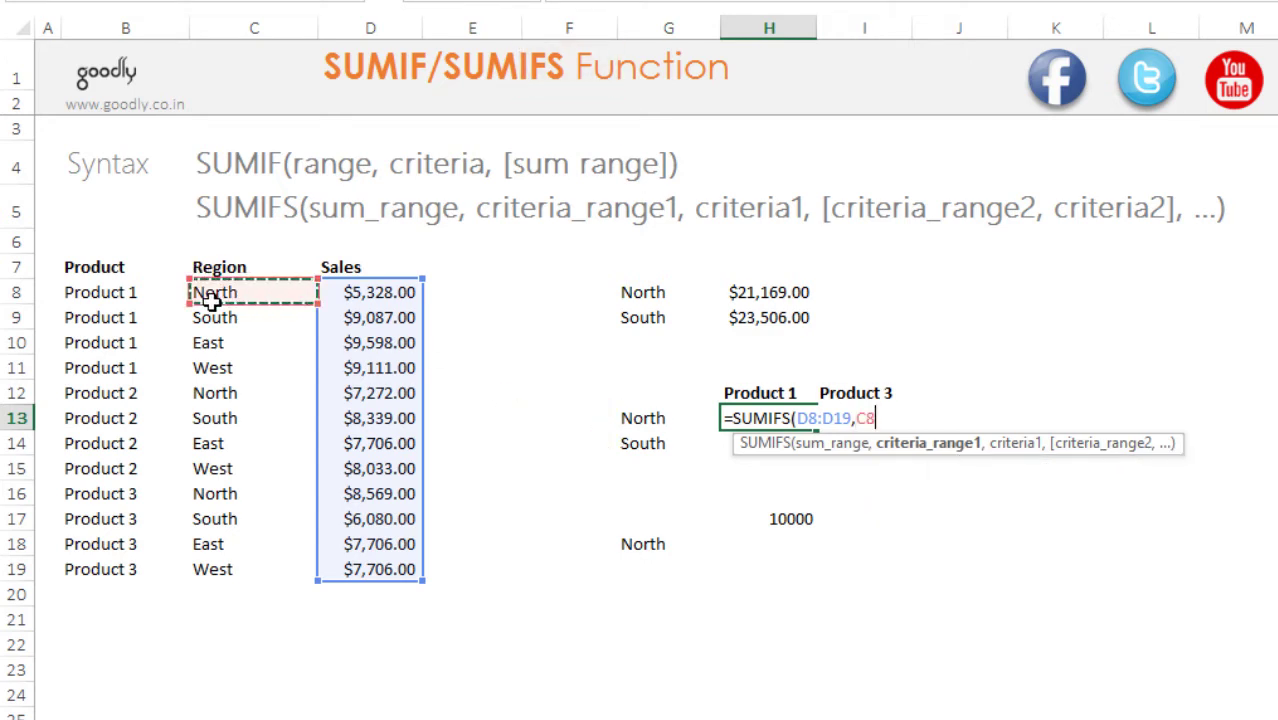
key(ctrl+shift+Down)
text(,)
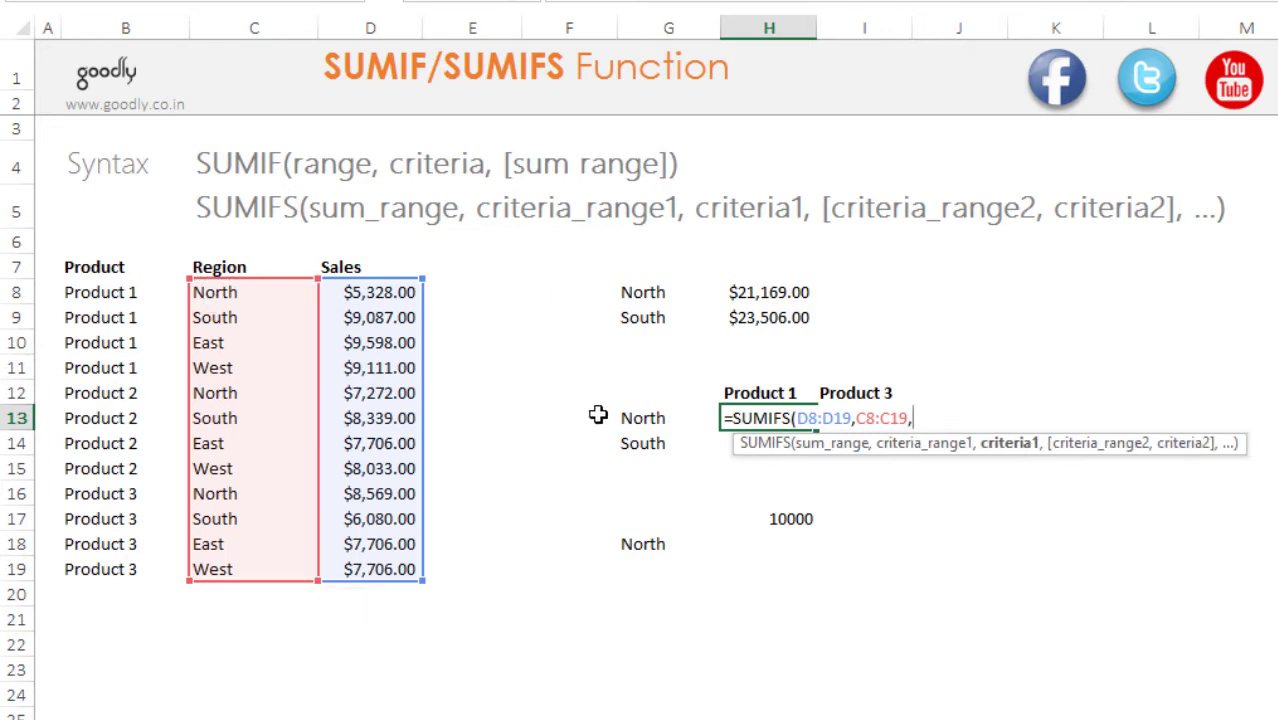
click(660, 427)
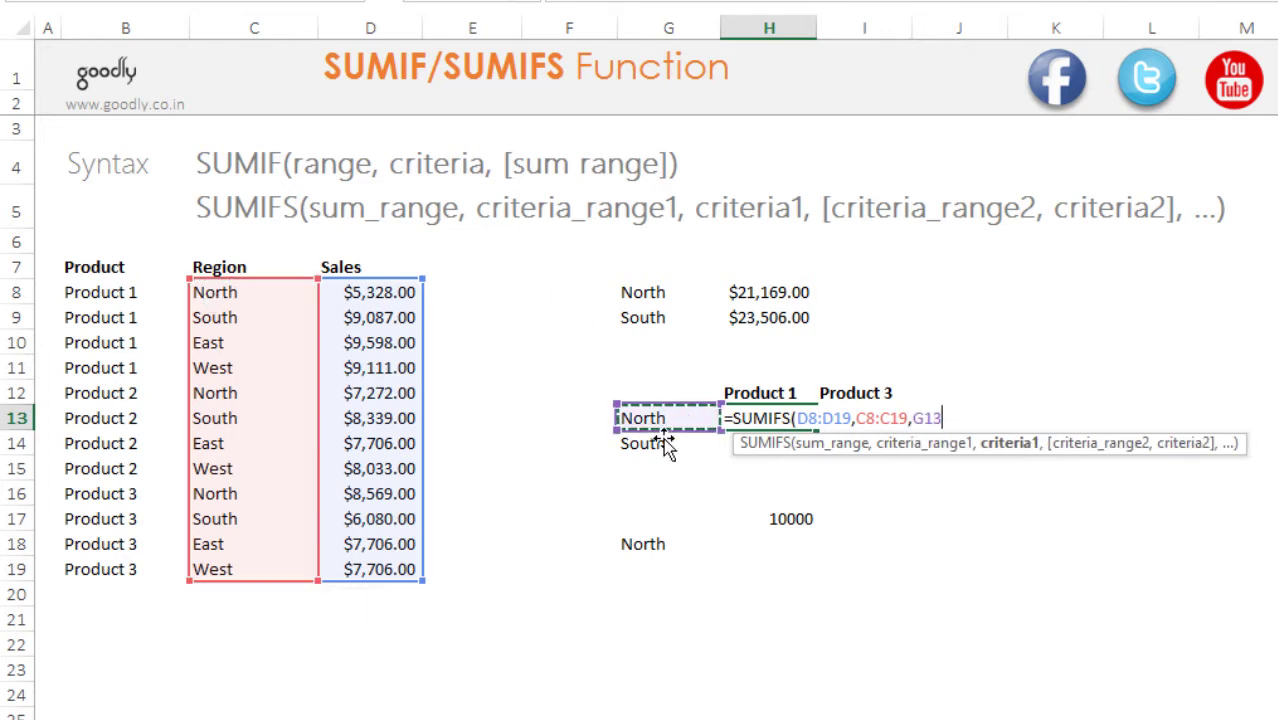
text(,)
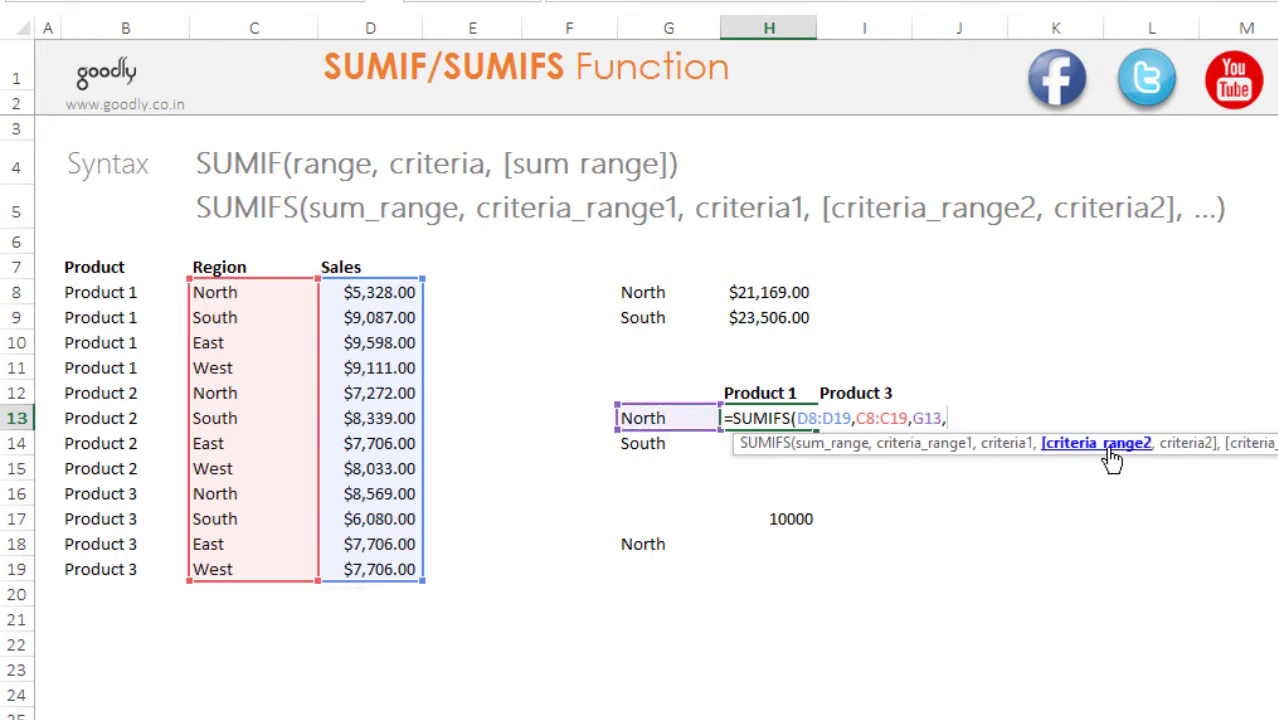
- Add the product criteria range B8:B19 matched to the Product 1 header H12
click(106, 298)
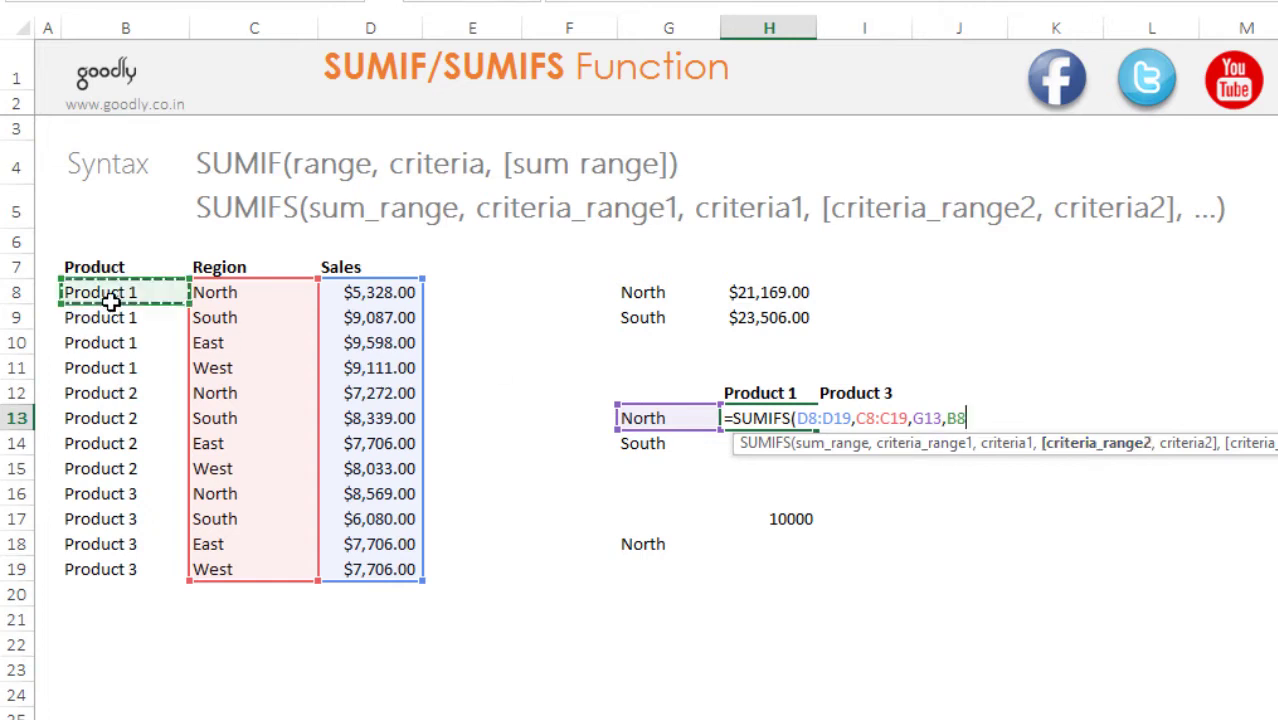
key(ctrl+shift+Down)
text(,)
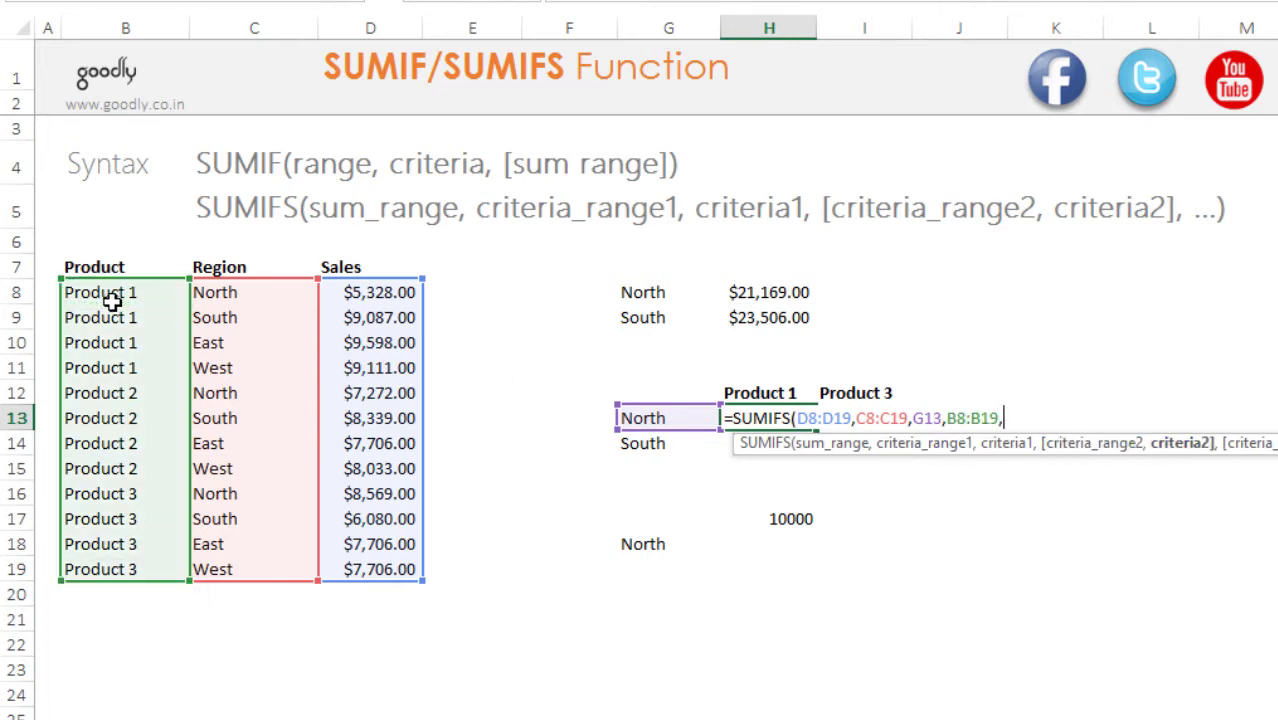
click(770, 396)
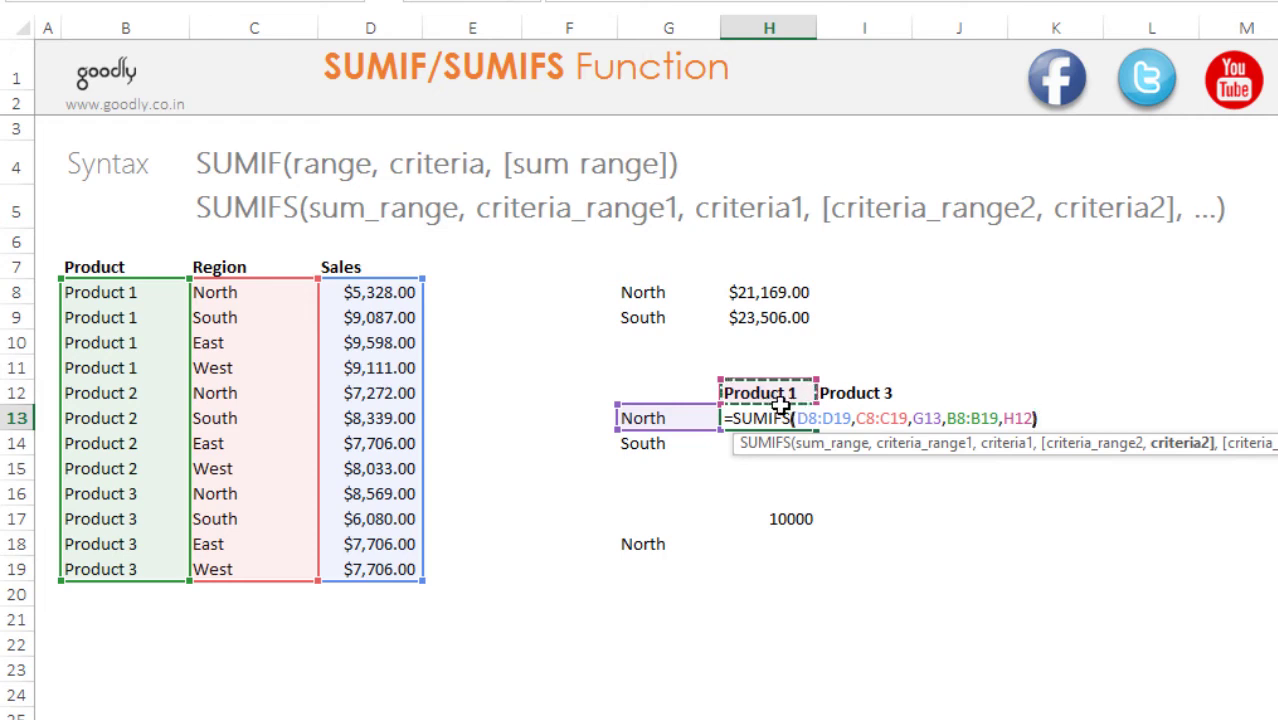
- Close the SUMIFS, check each argument, and commit it so H13 shows $5,328.00
text())
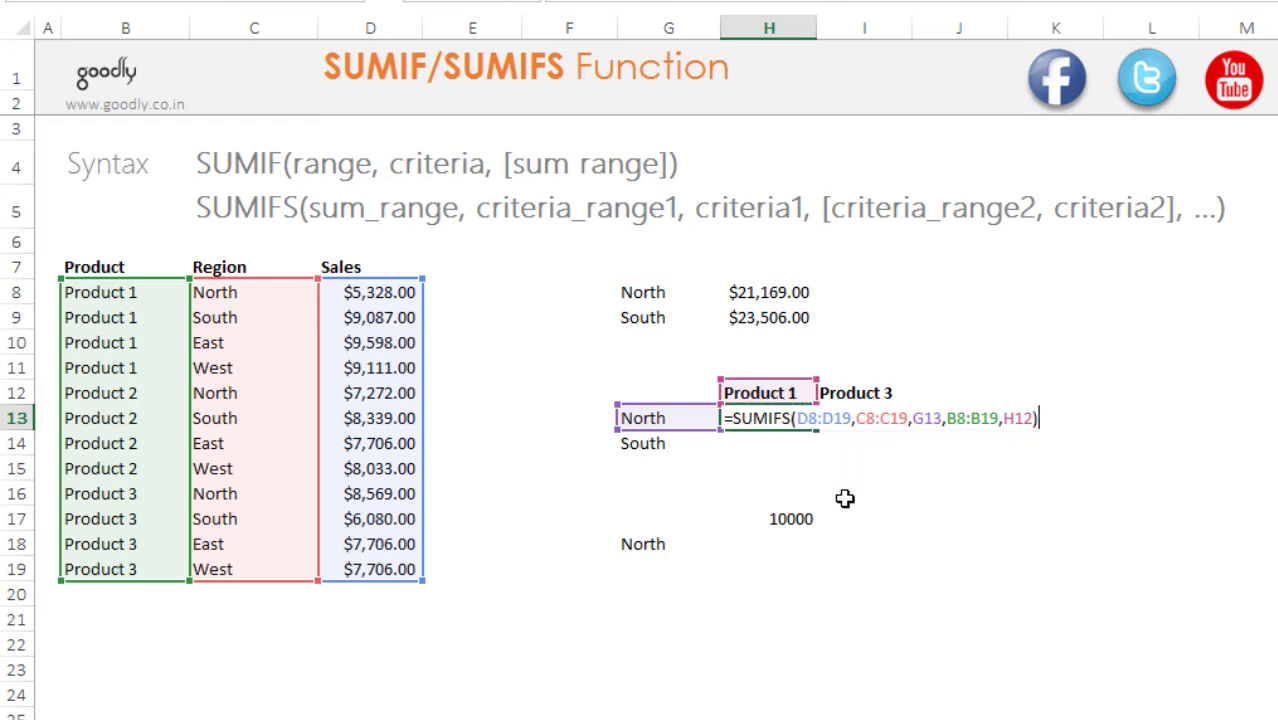
click(825, 420)
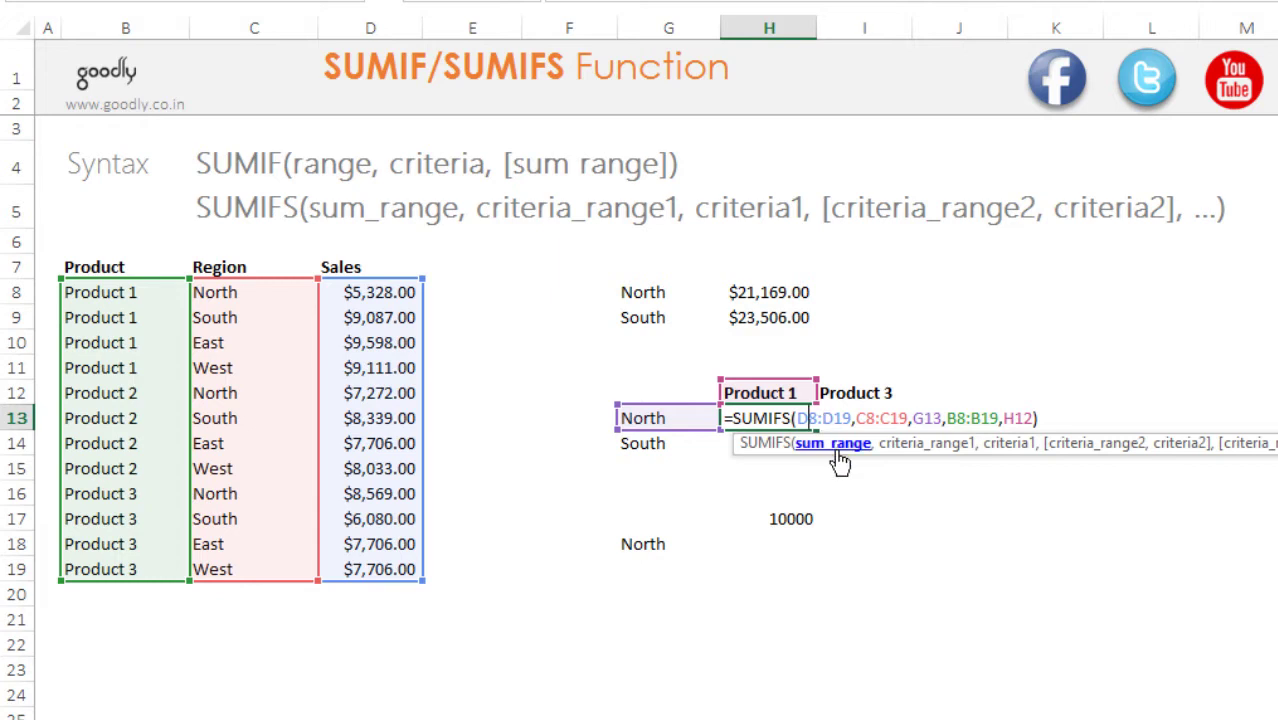
click(884, 420)
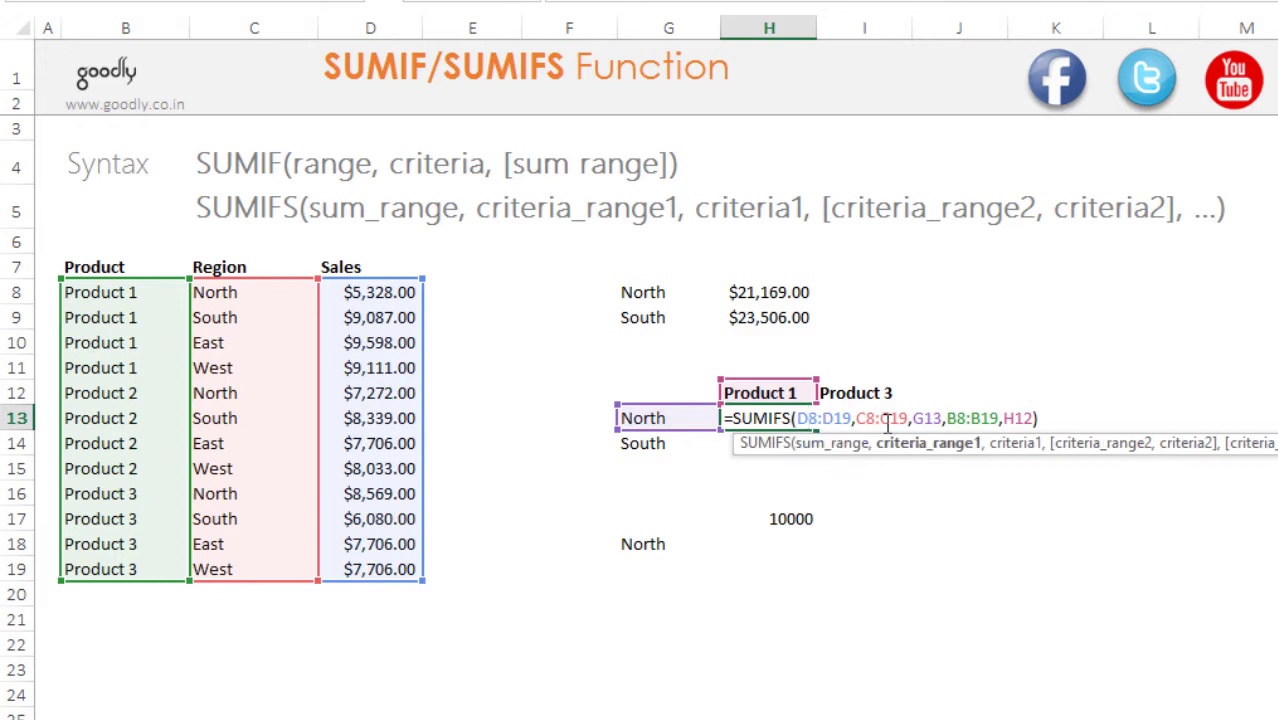
click(932, 420)
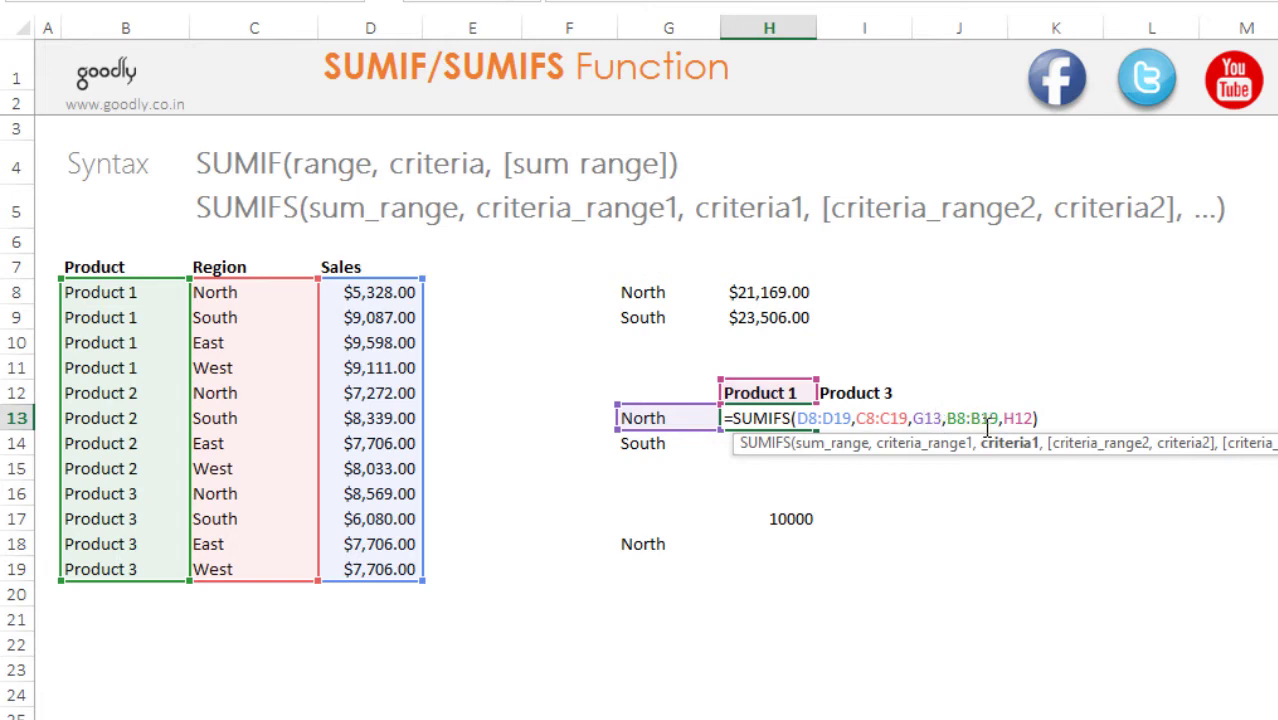
click(988, 425)
click(1030, 420)
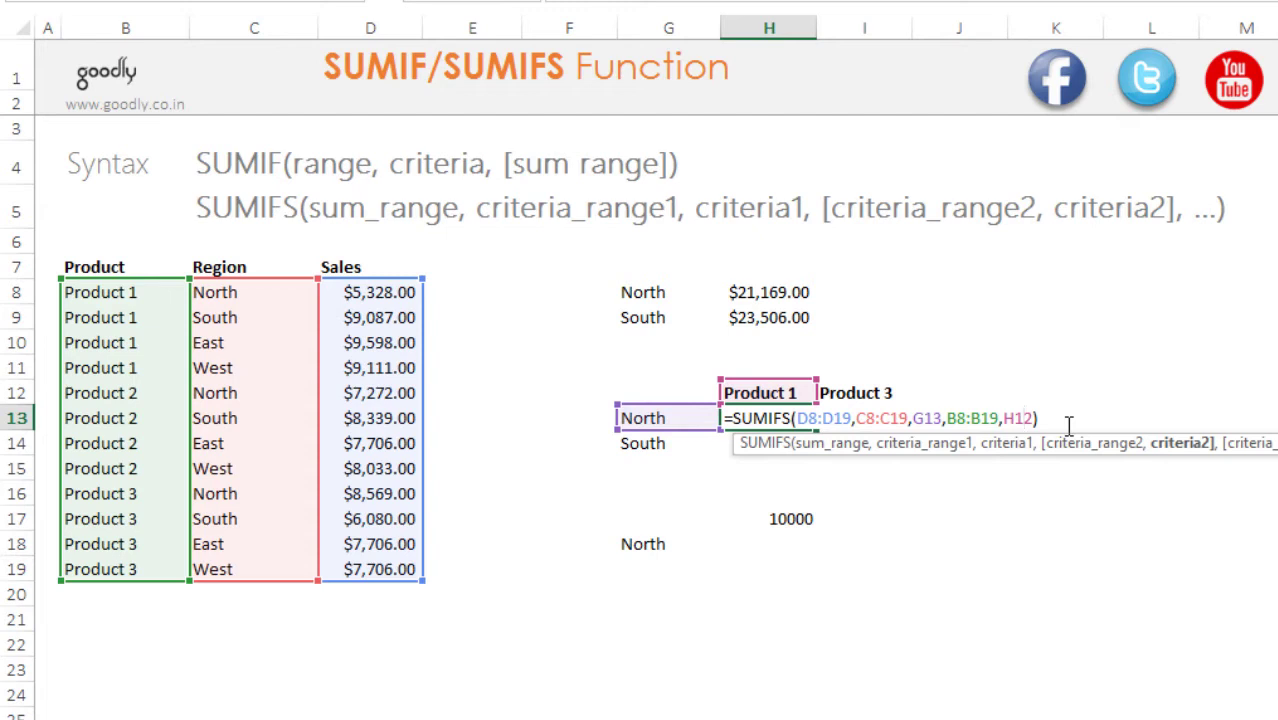
key(Return)
key(Up)
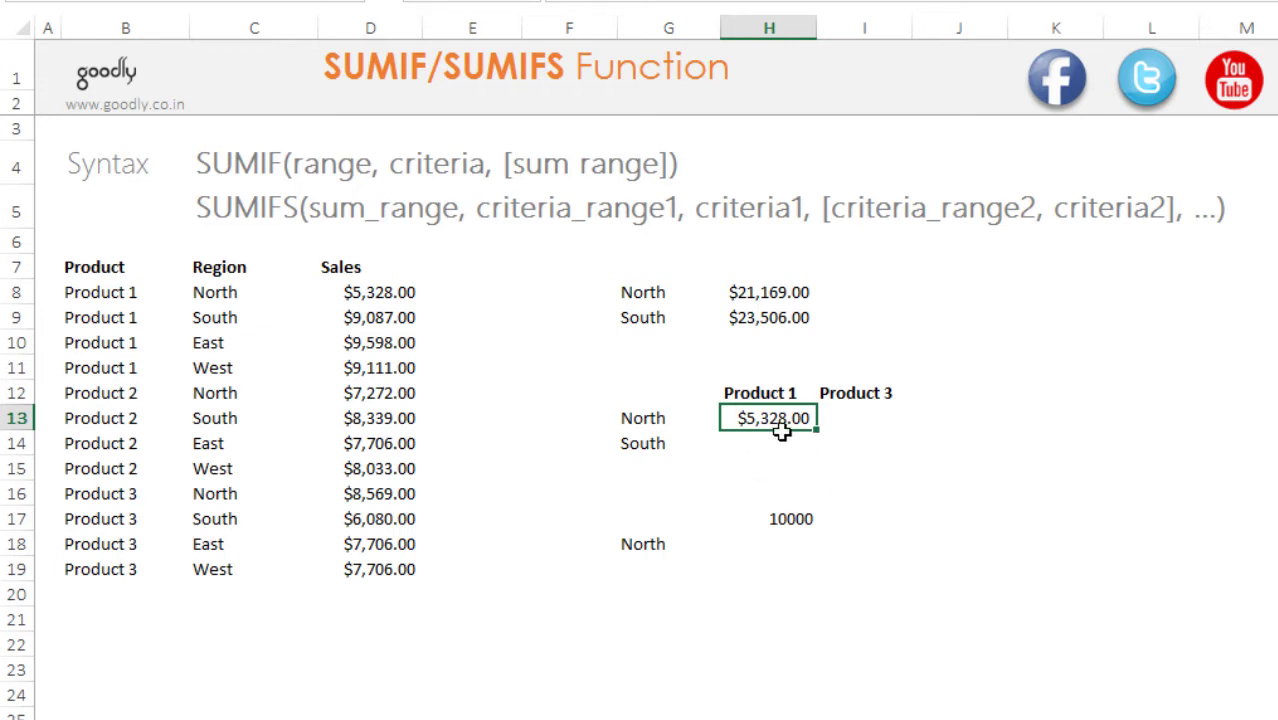
- Make H13's data ranges absolute: $D$8:$D$19, $C$8:$C$19 and $B$8:$B$19
key(F2)
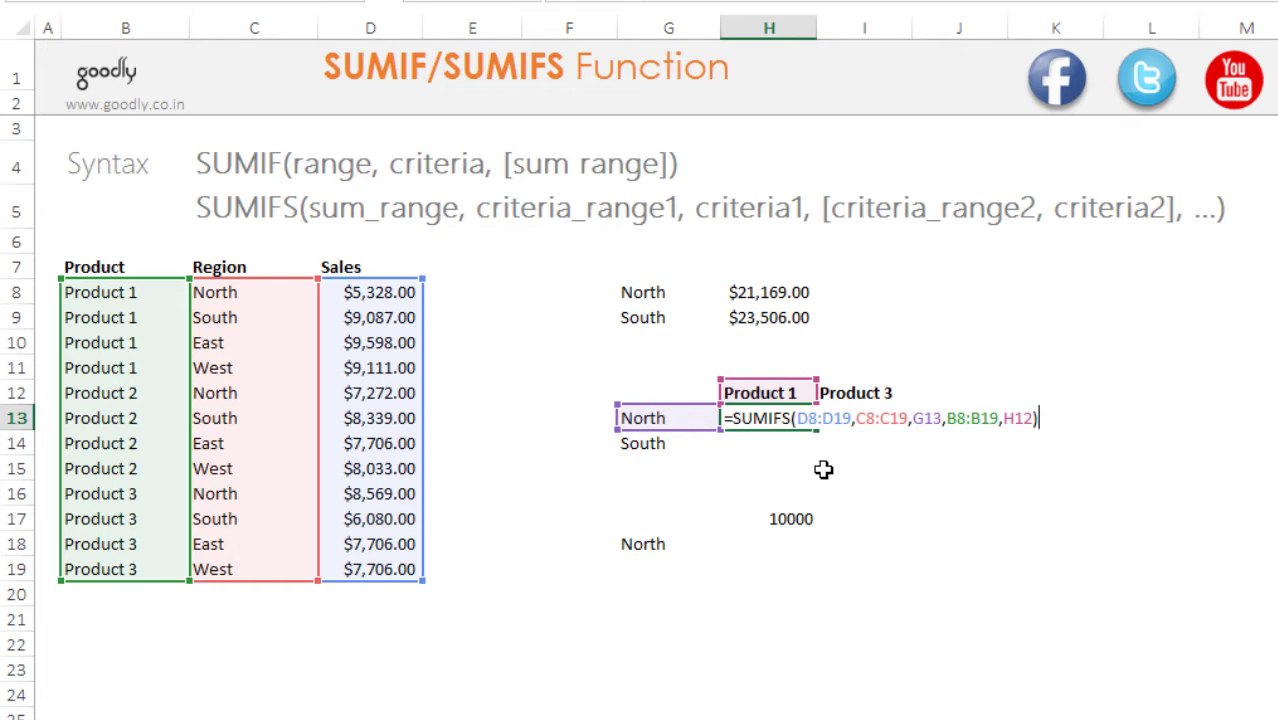
click(818, 432)
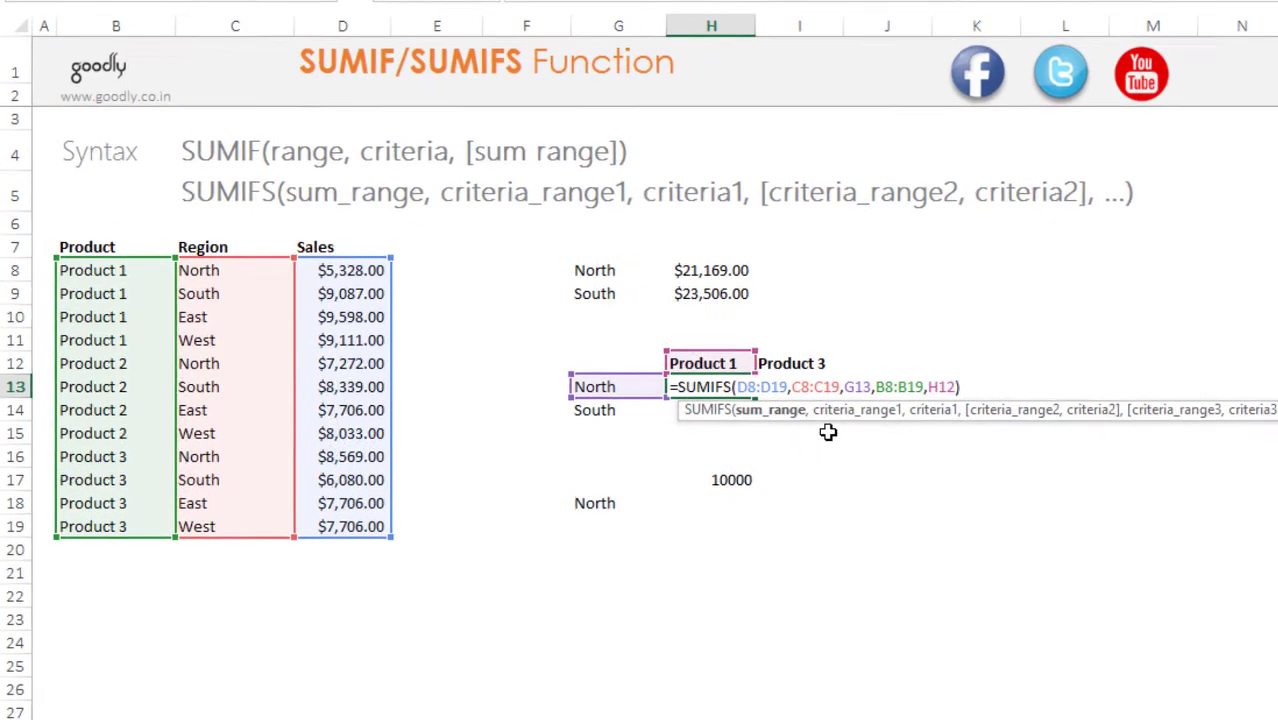
key(F4)
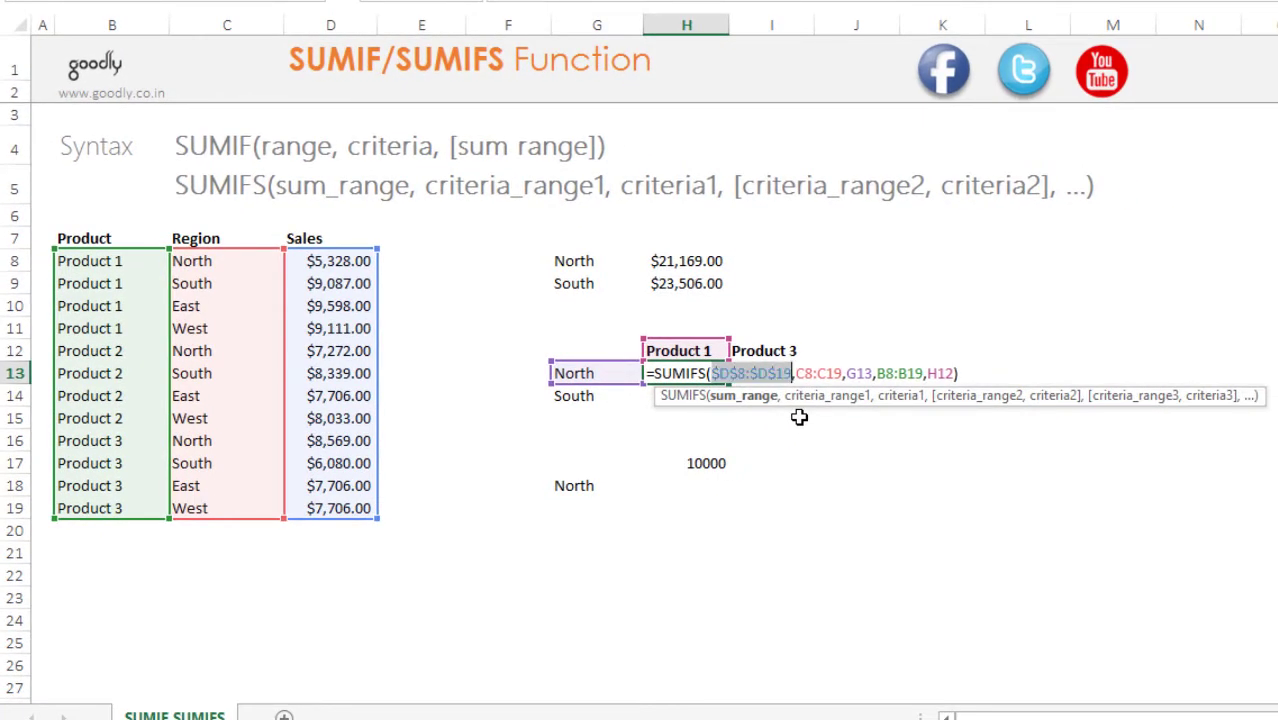
key(Right)
key(Right)
key(Right)
key(F4)
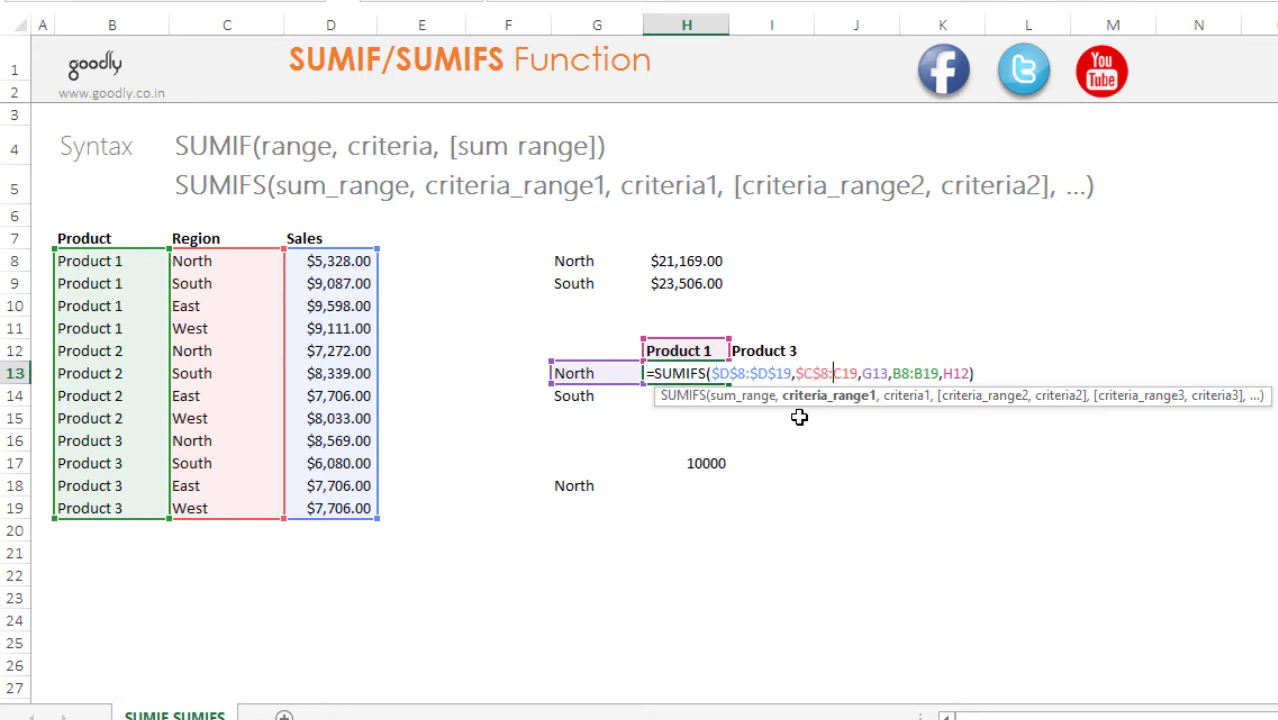
key(F4)
key(Right)
key(Right)
key(F4)
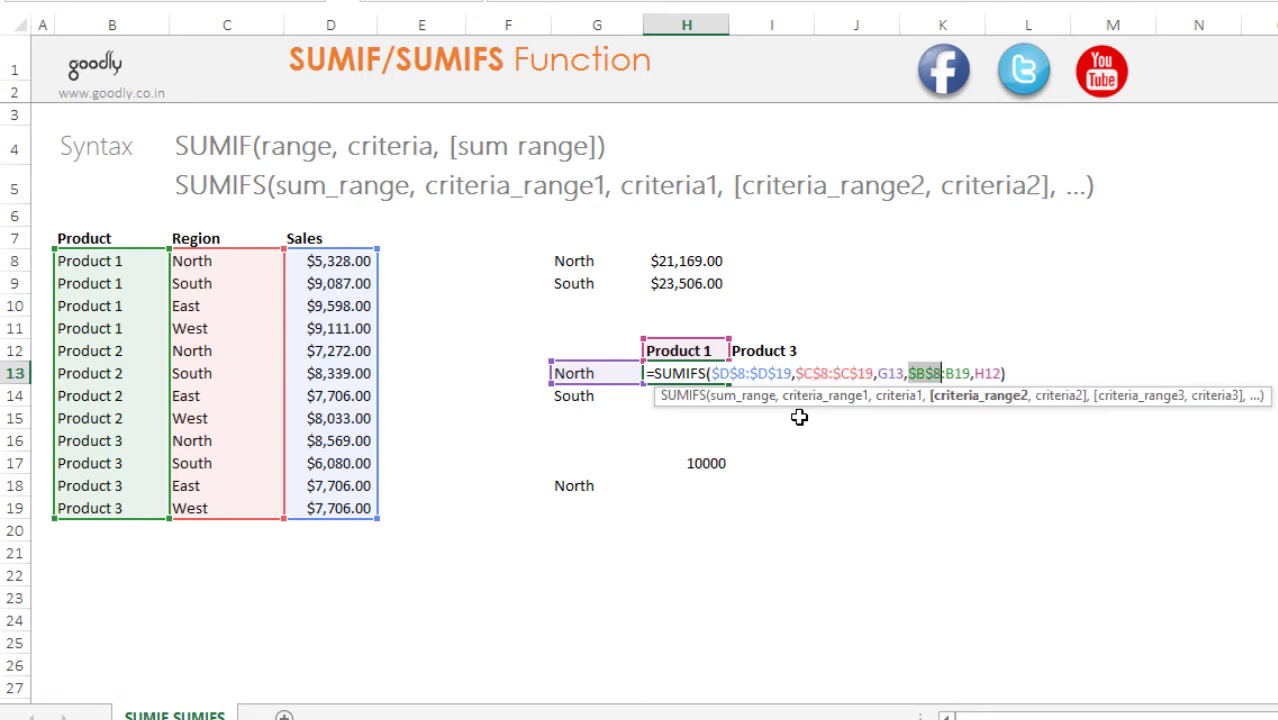
key(Right)
key(F4)
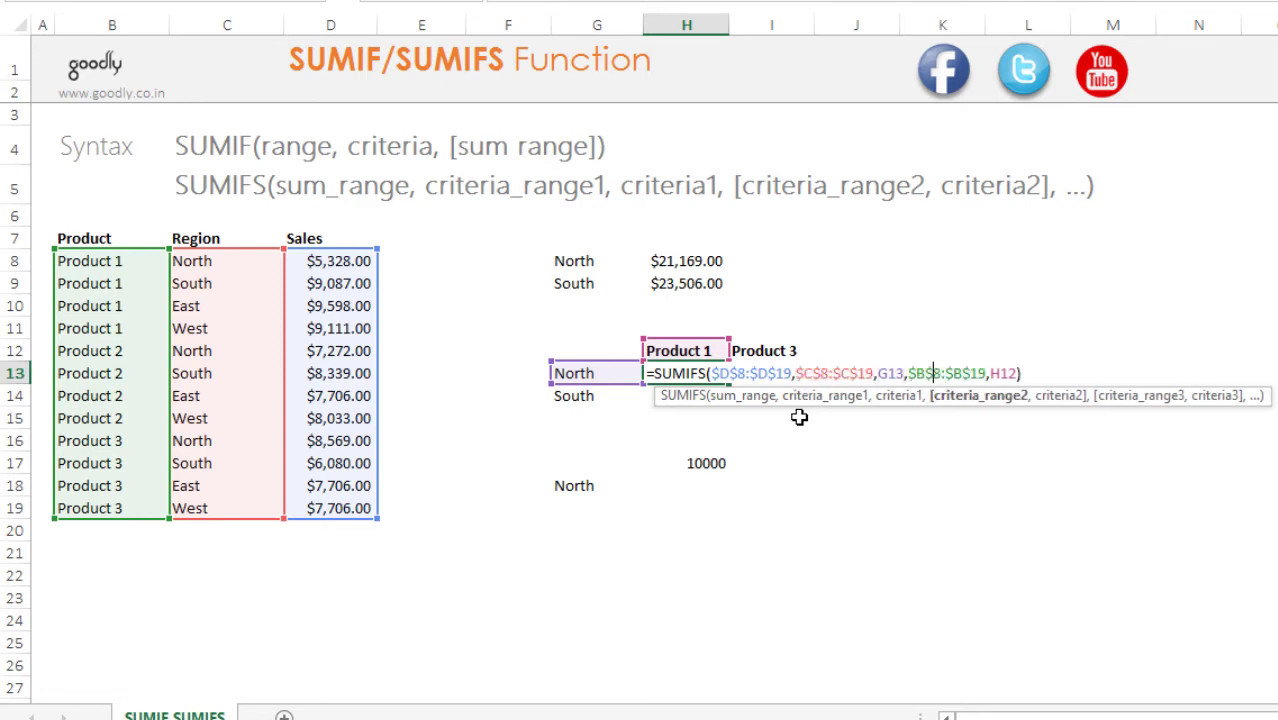
- Lock the criteria as $G13 and H$12 and fill the formula across H13:I14
key(Left)
key(Left)
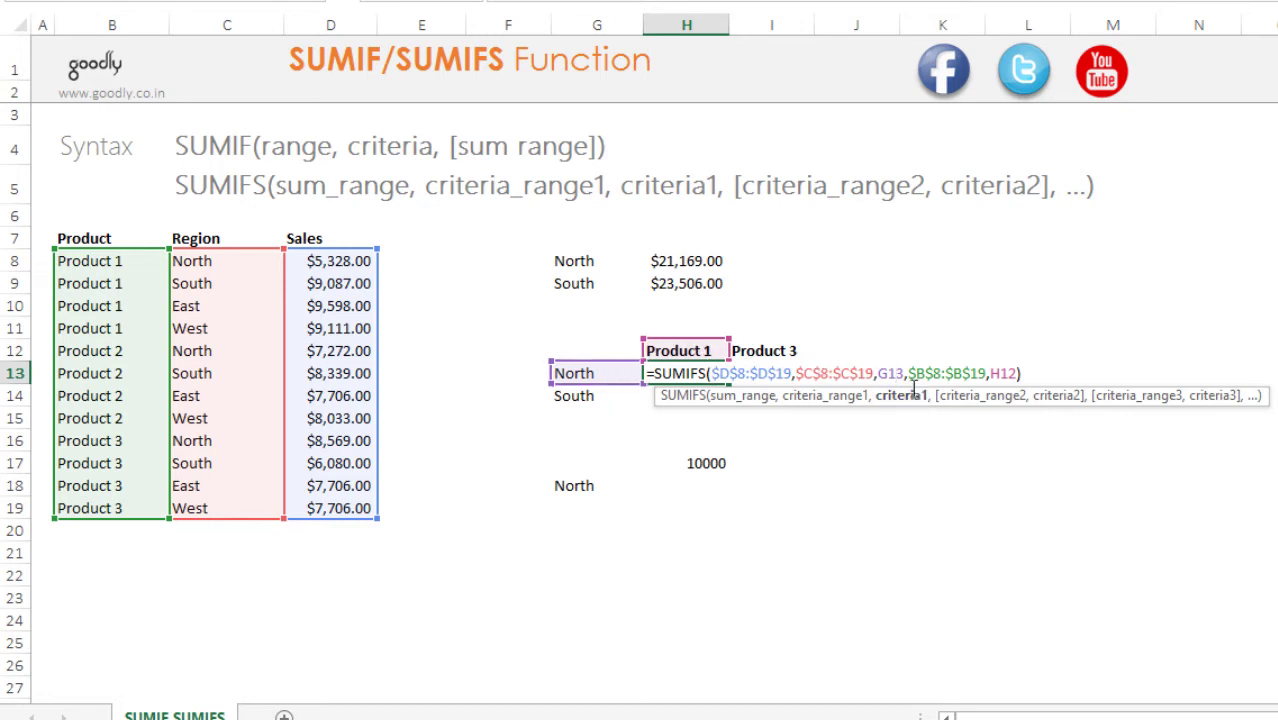
key(F4)
key(F4)
key(F4)
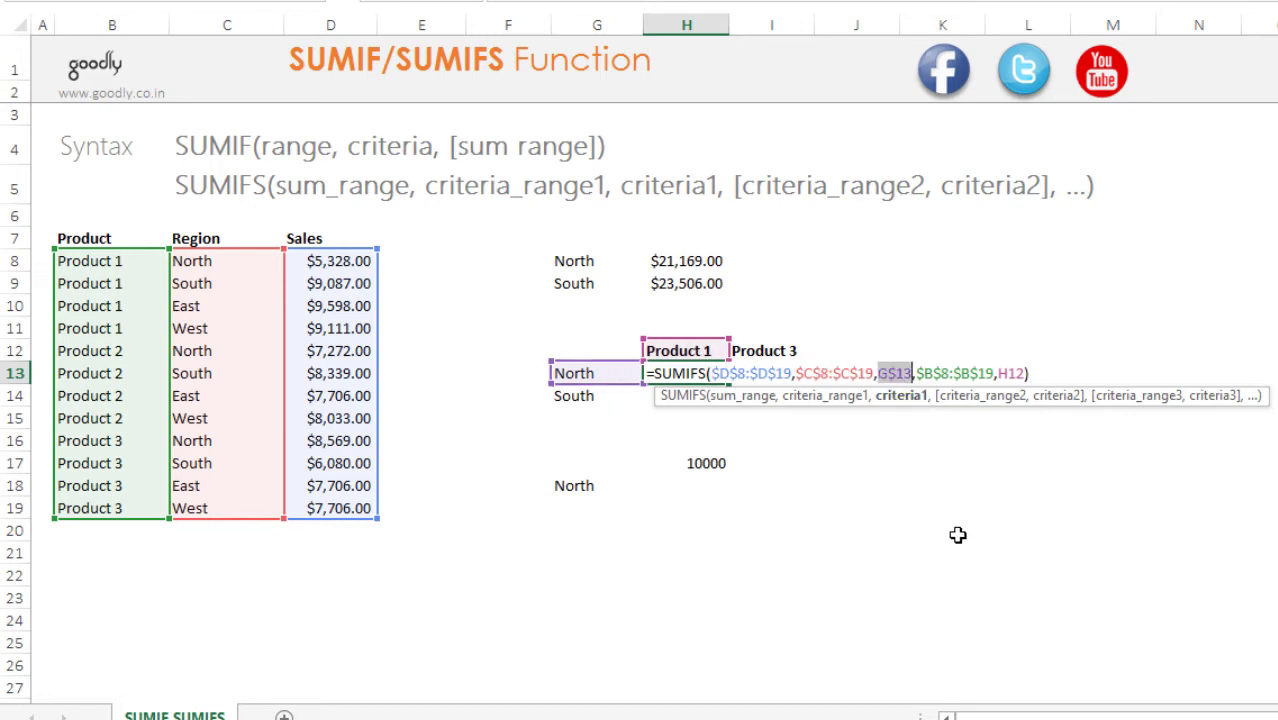
click(1009, 373)
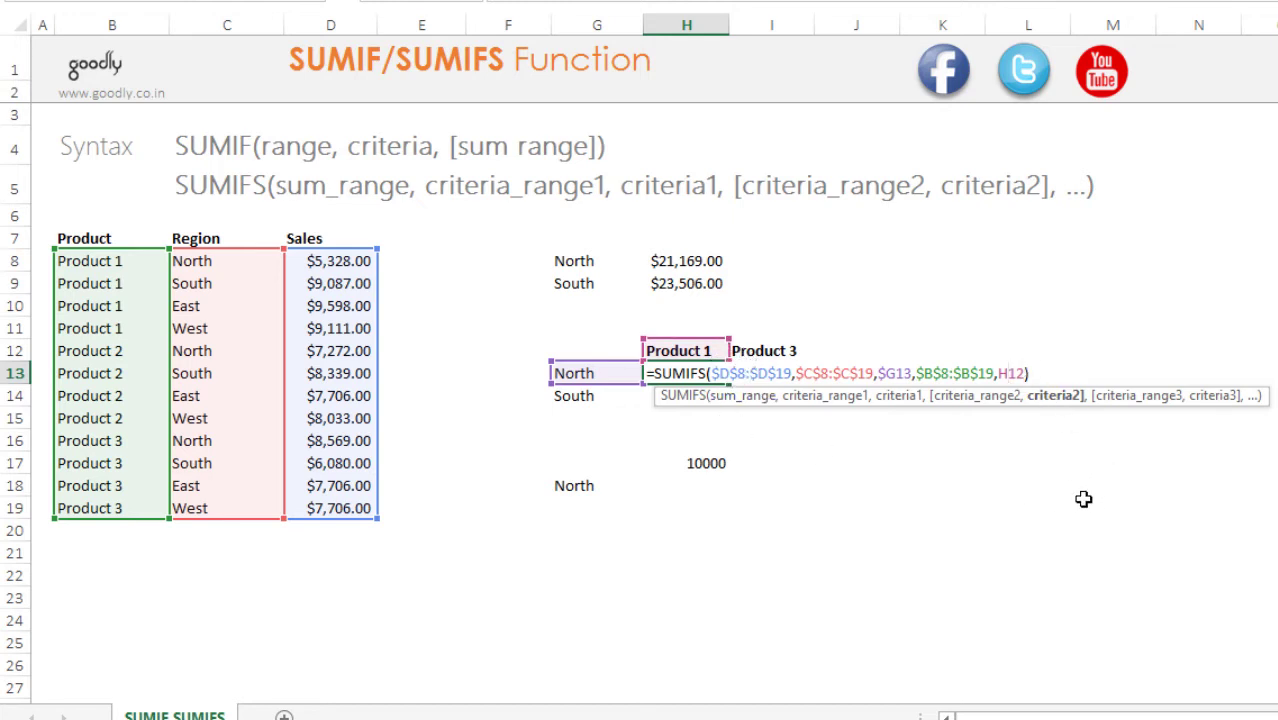
key(F4)
key(F4)
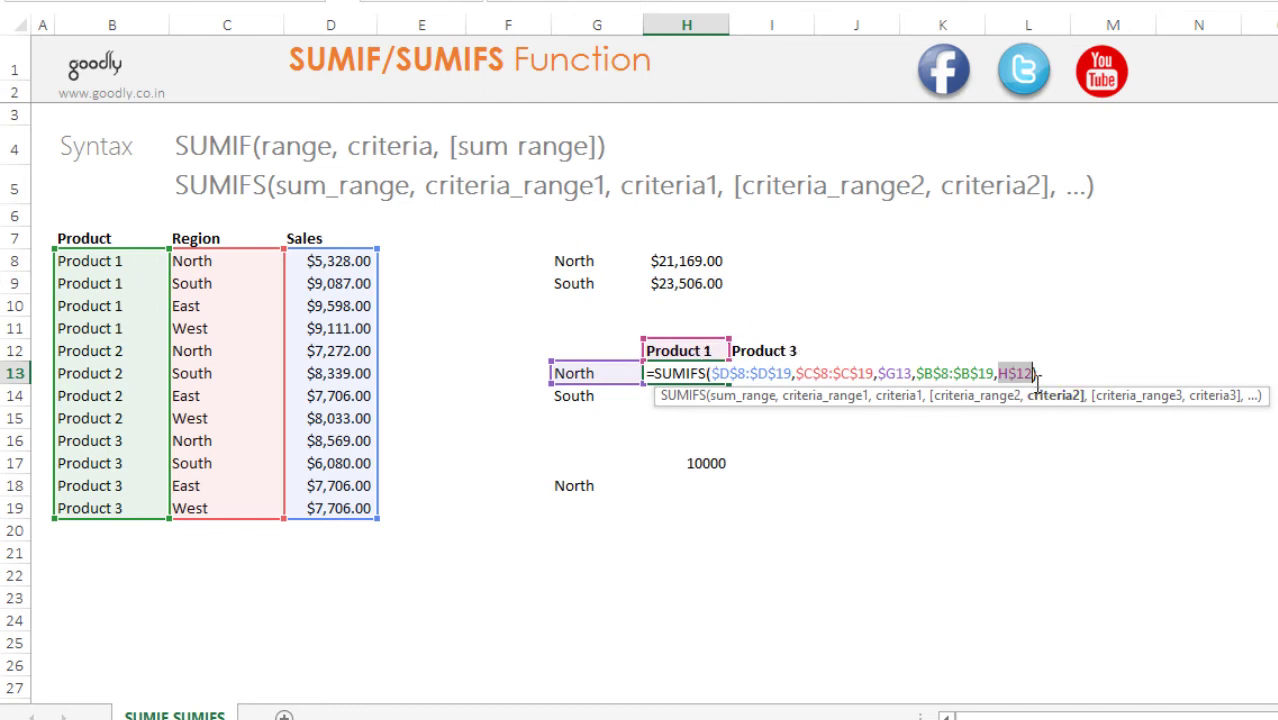
key(ctrl+Return)
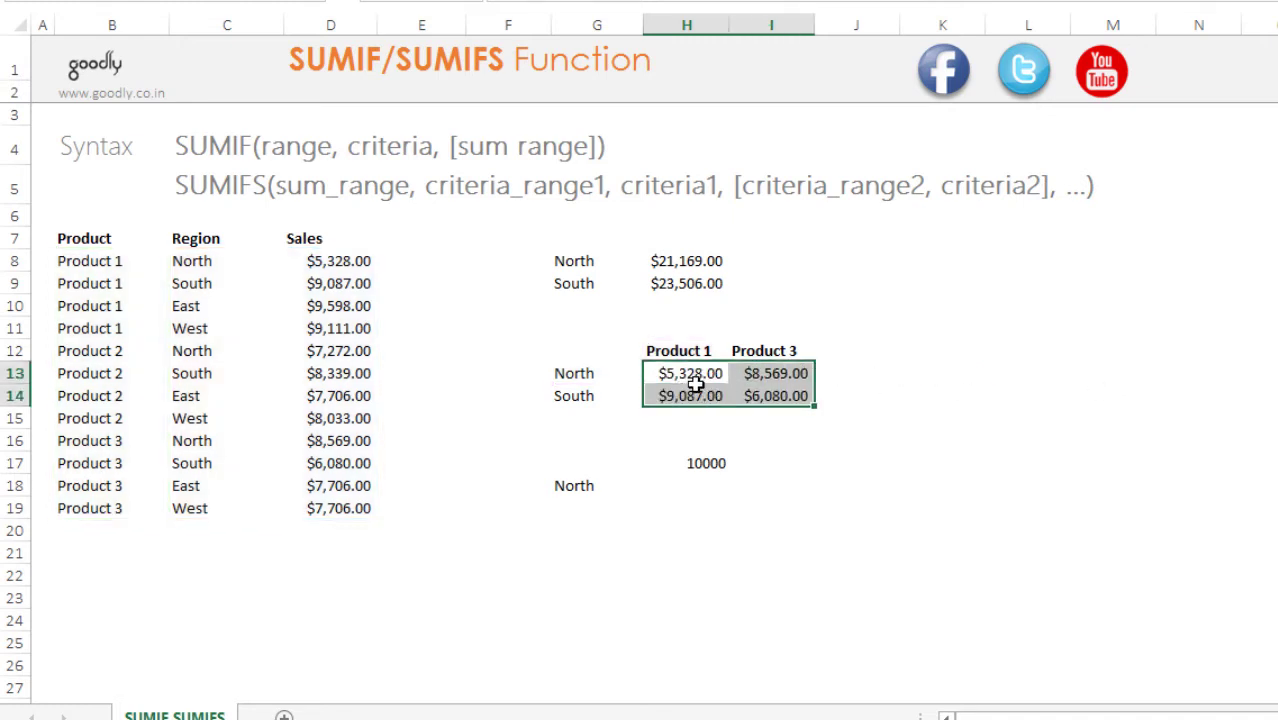
click(795, 397)
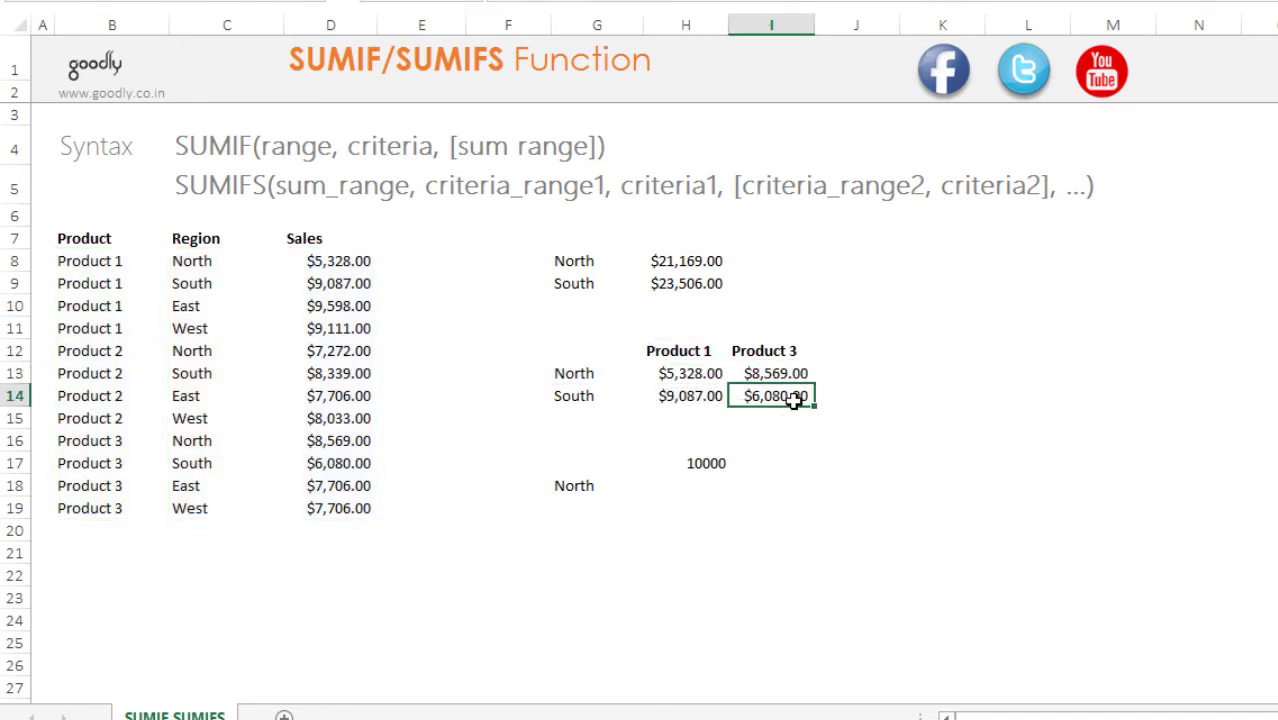
key(F2)
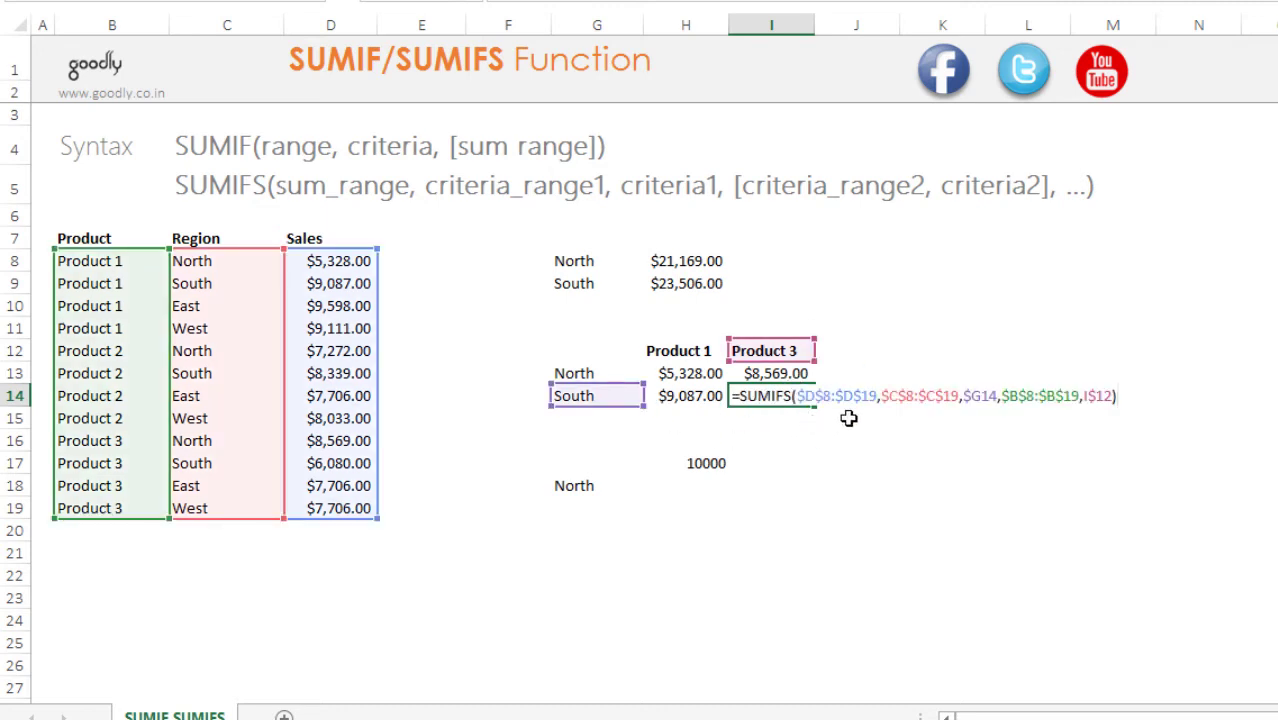
key(Escape)
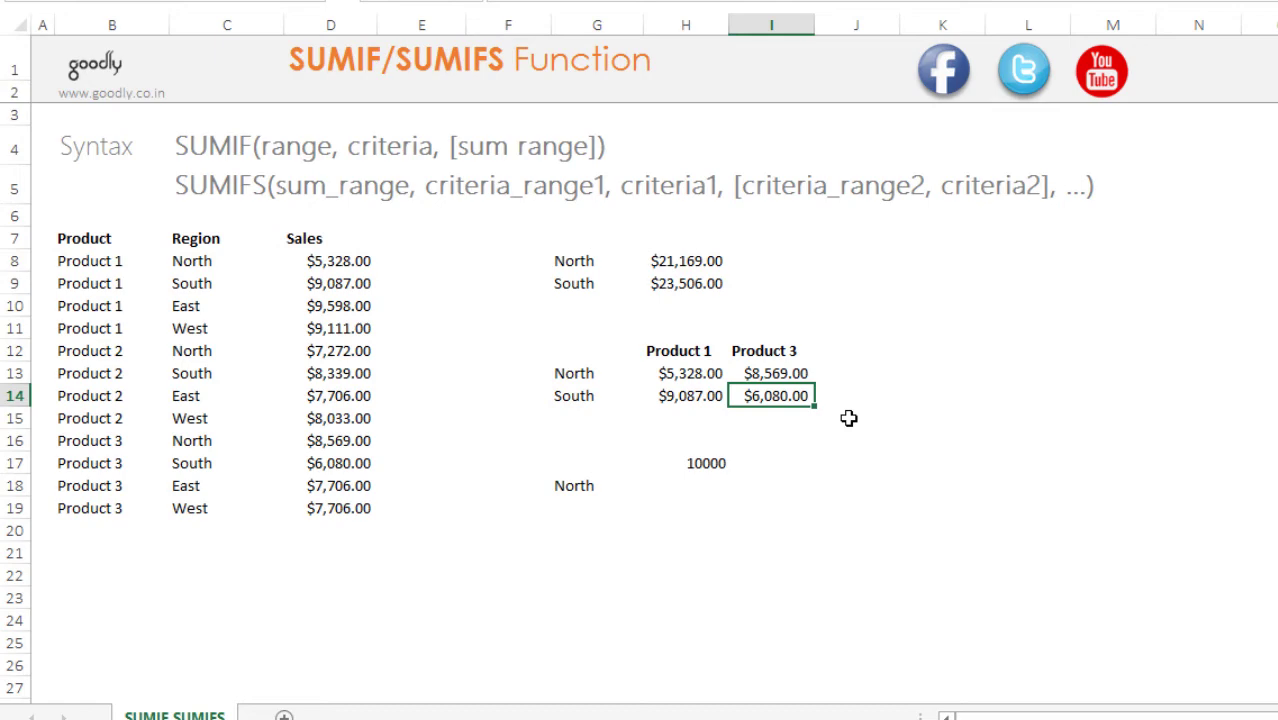